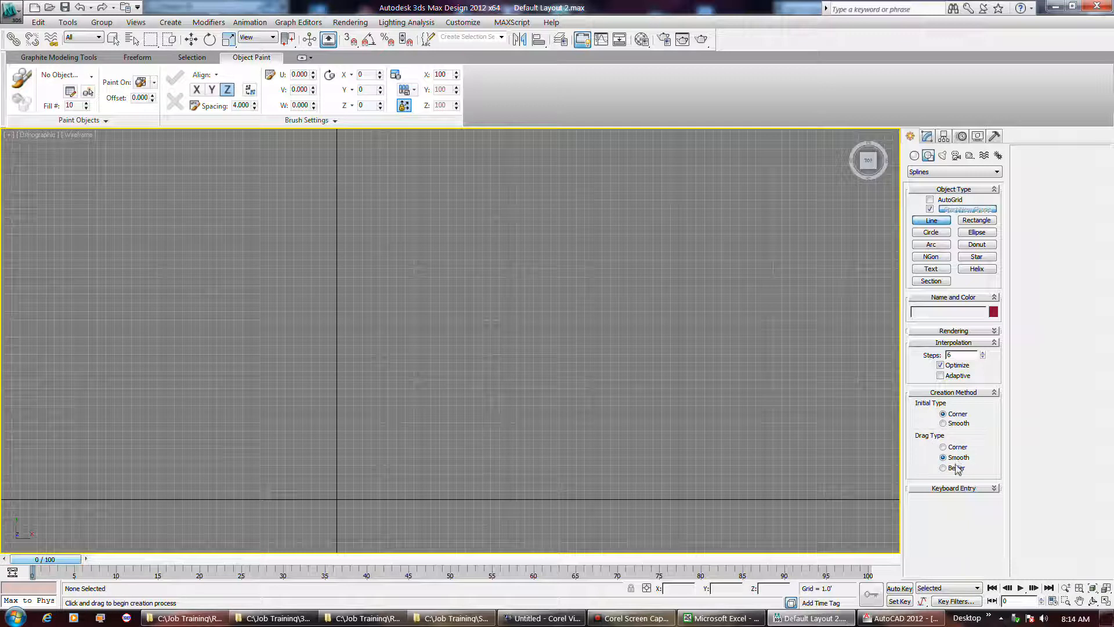
pyautogui.click(990, 490)
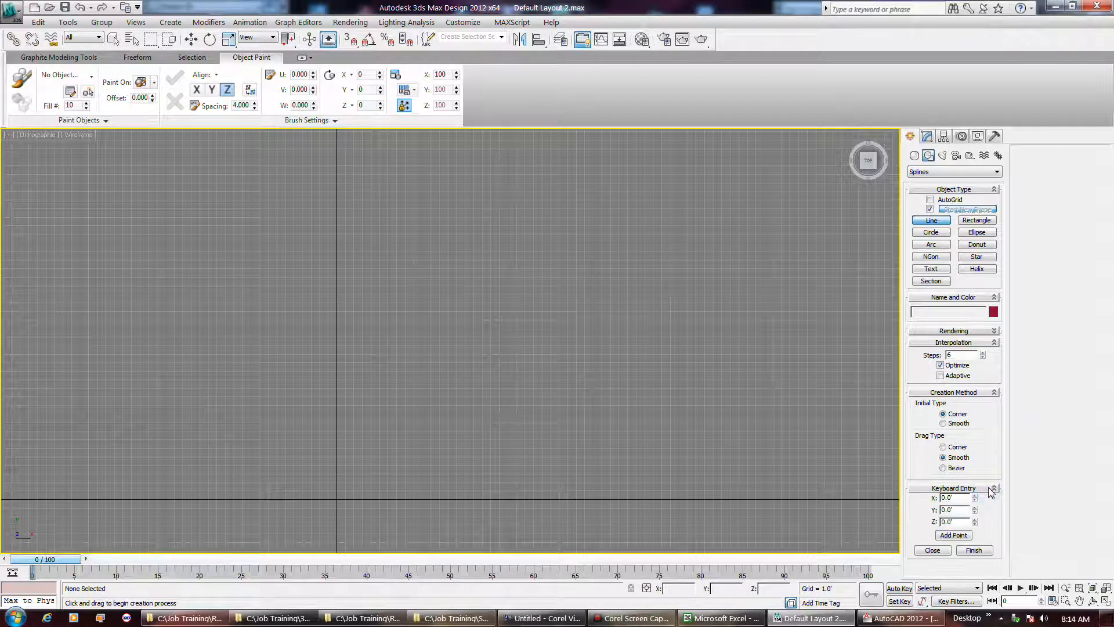
pyautogui.click(990, 490)
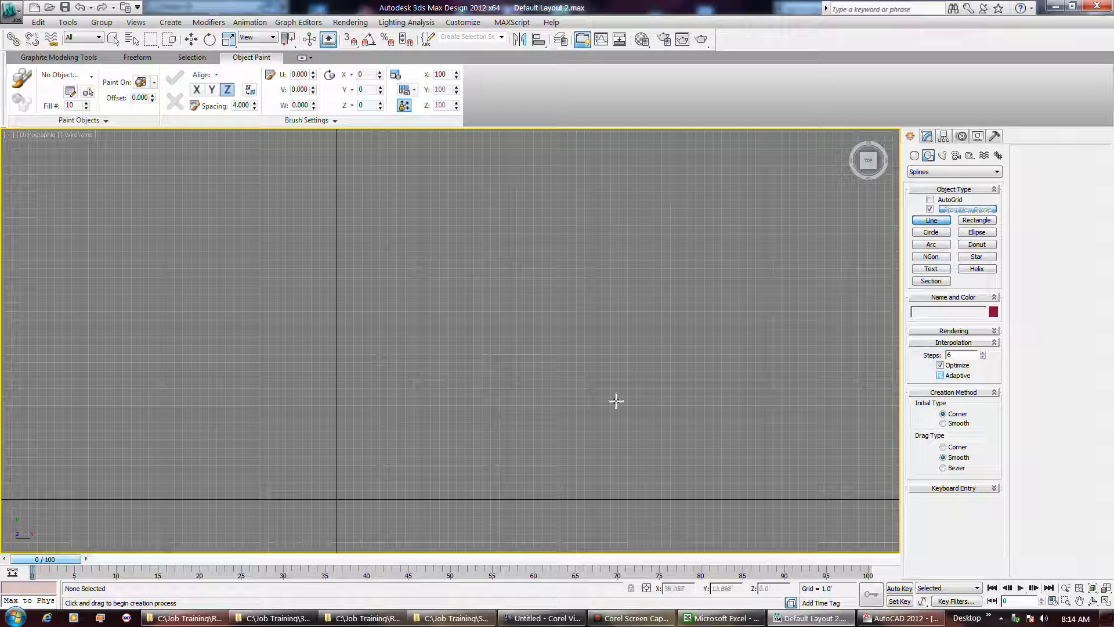
# Draw an open line beginning with a vertical segment about 15' long, followed by a slanted segment and smooth wavy curves.
pyautogui.click(397, 406)
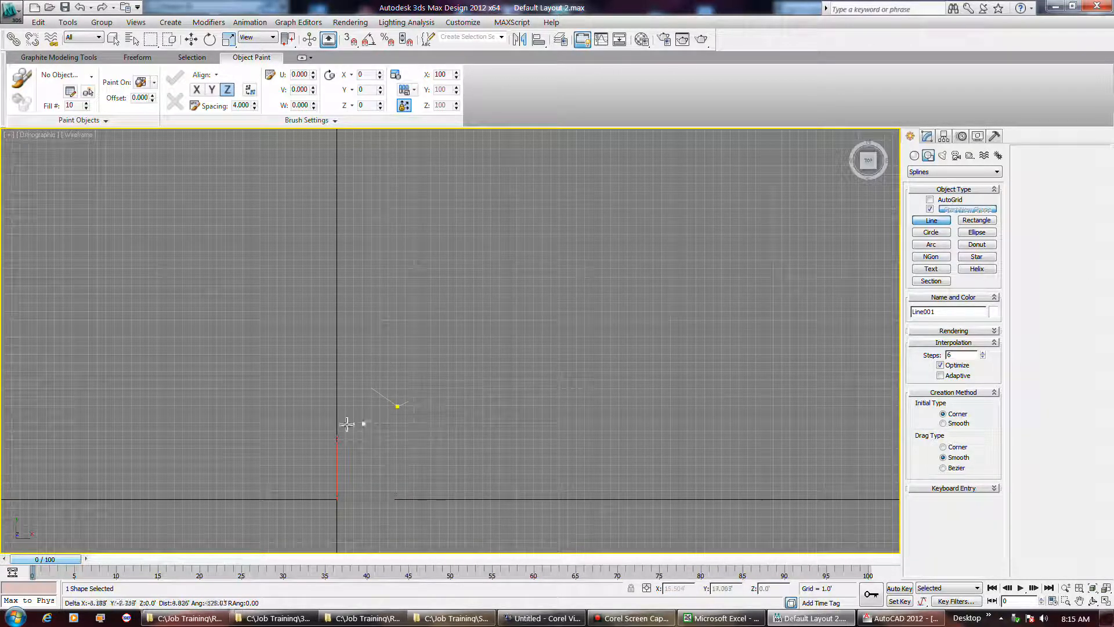
pyautogui.click(518, 318)
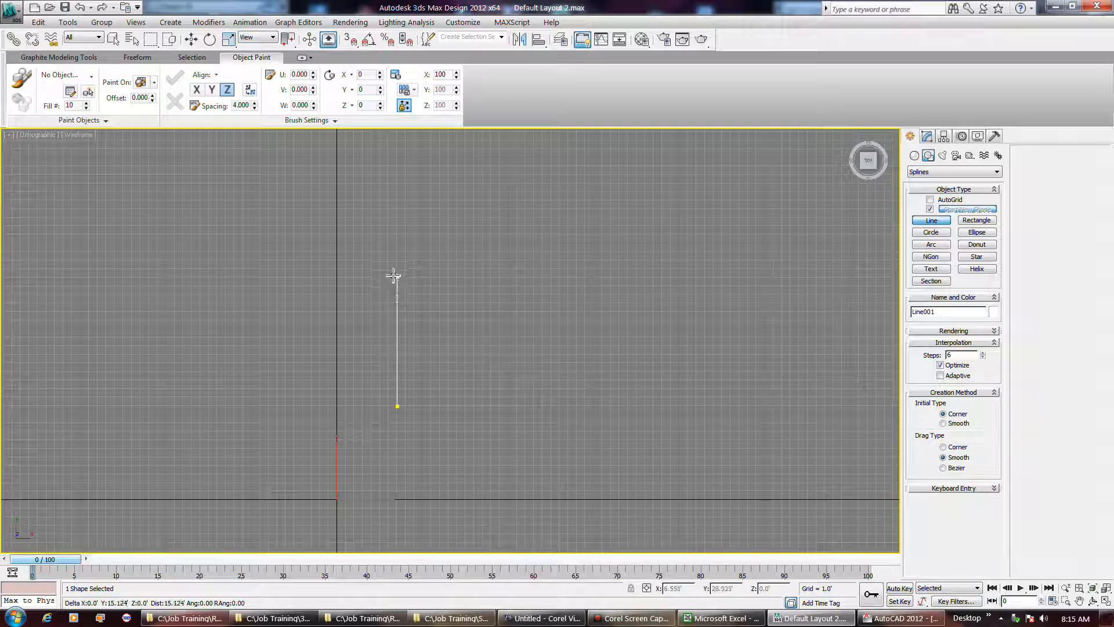
pyautogui.click(397, 274)
pyautogui.click(497, 207)
pyautogui.moveTo(604, 257); pyautogui.dragTo(658, 221)
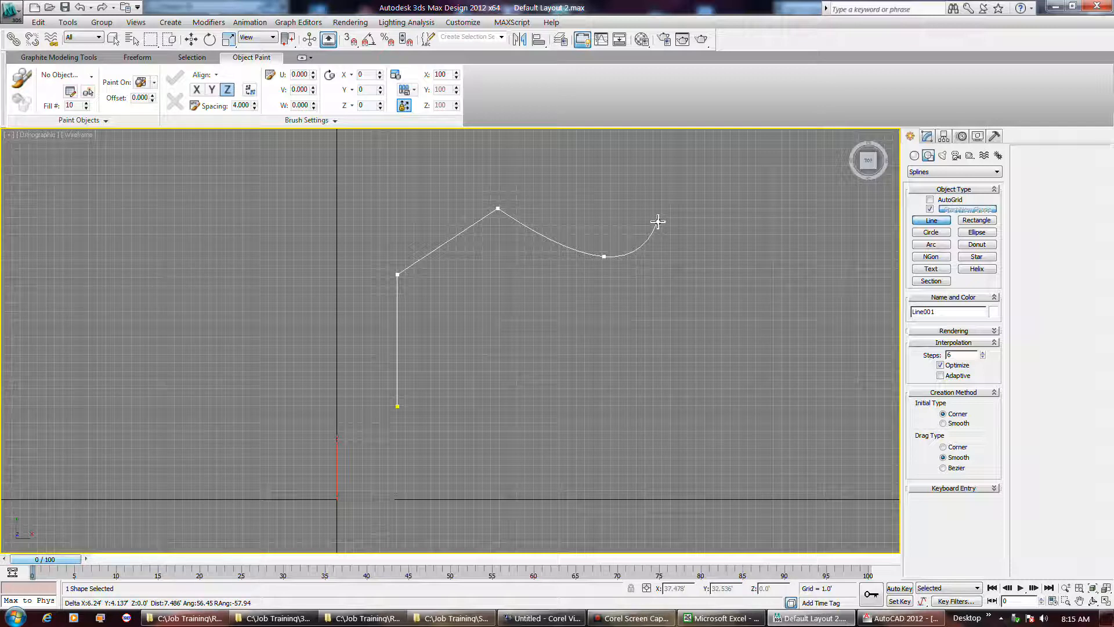
pyautogui.rightClick(658, 221)
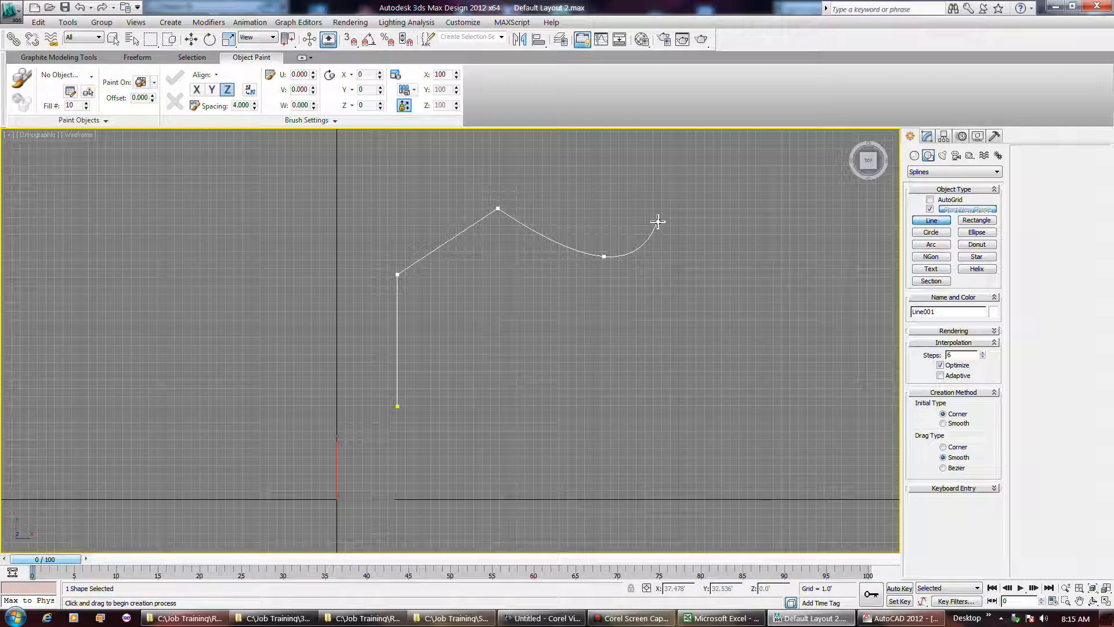
pyautogui.press('BackSpace')
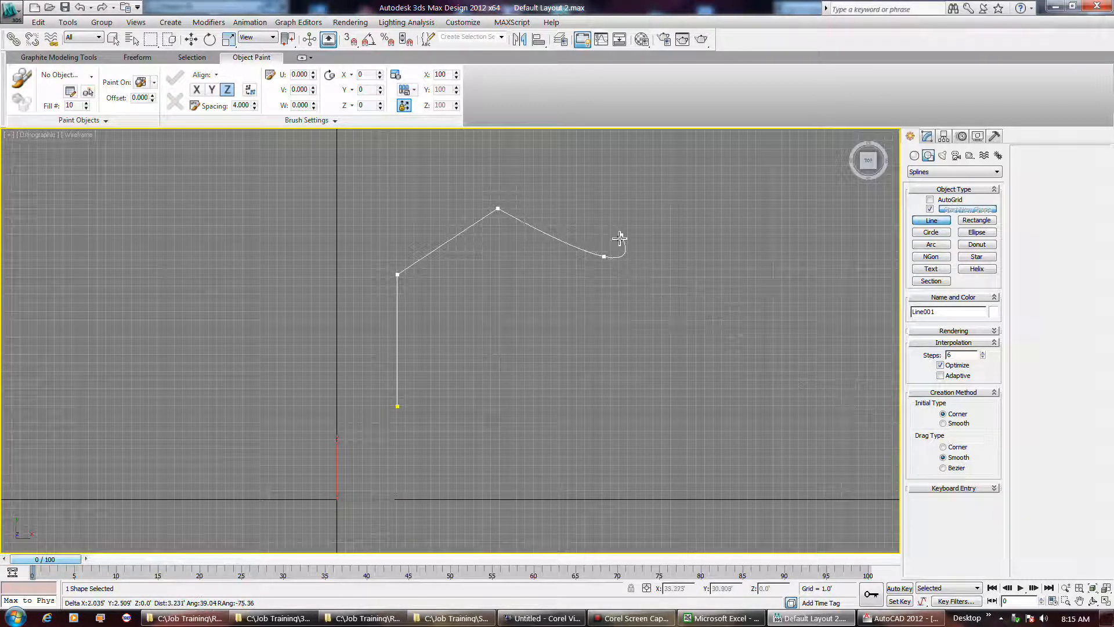
pyautogui.click(647, 223)
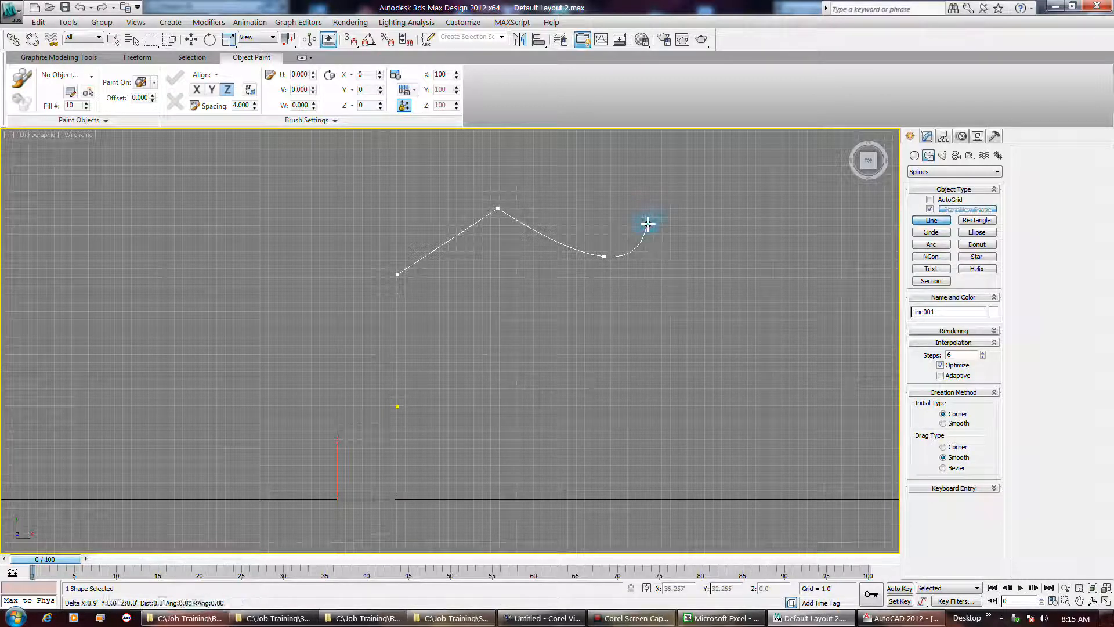
pyautogui.click(685, 203)
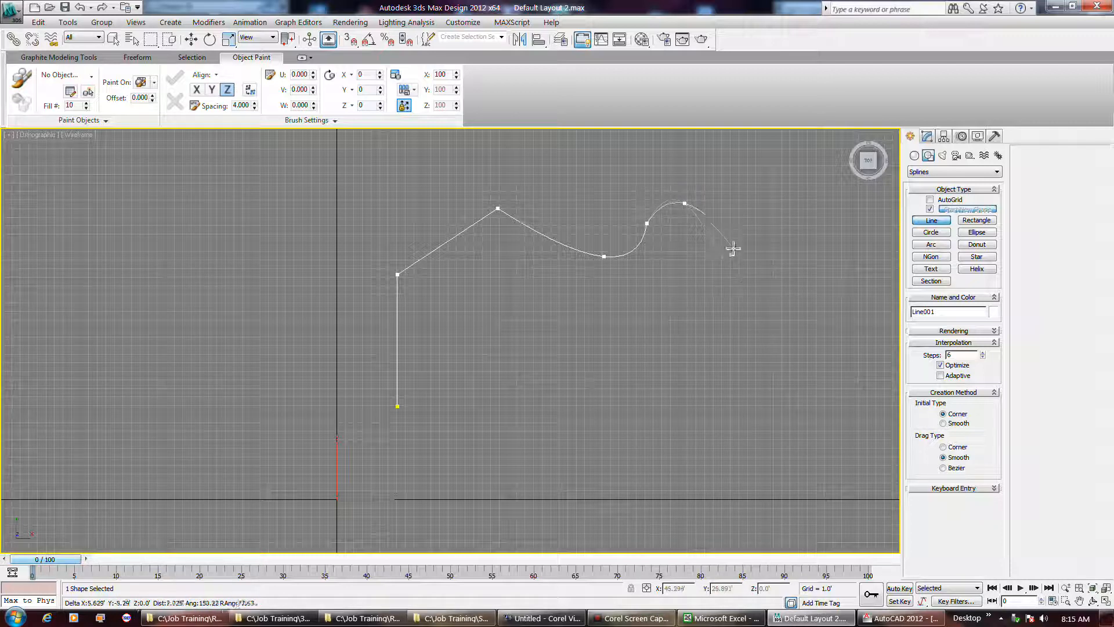
pyautogui.click(703, 224)
pyautogui.rightClick(732, 244)
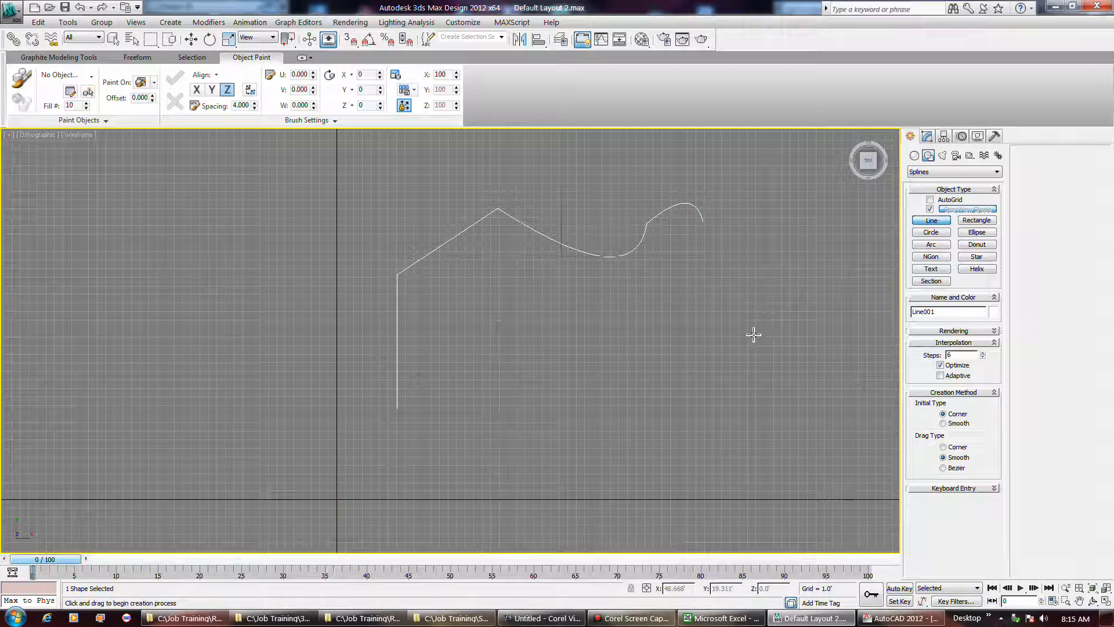
# Draw an inverted-V line below the wavy curve using the Corner drag type, and set the drag type back to Smooth.
pyautogui.click(945, 448)
pyautogui.click(586, 402)
pyautogui.click(644, 287)
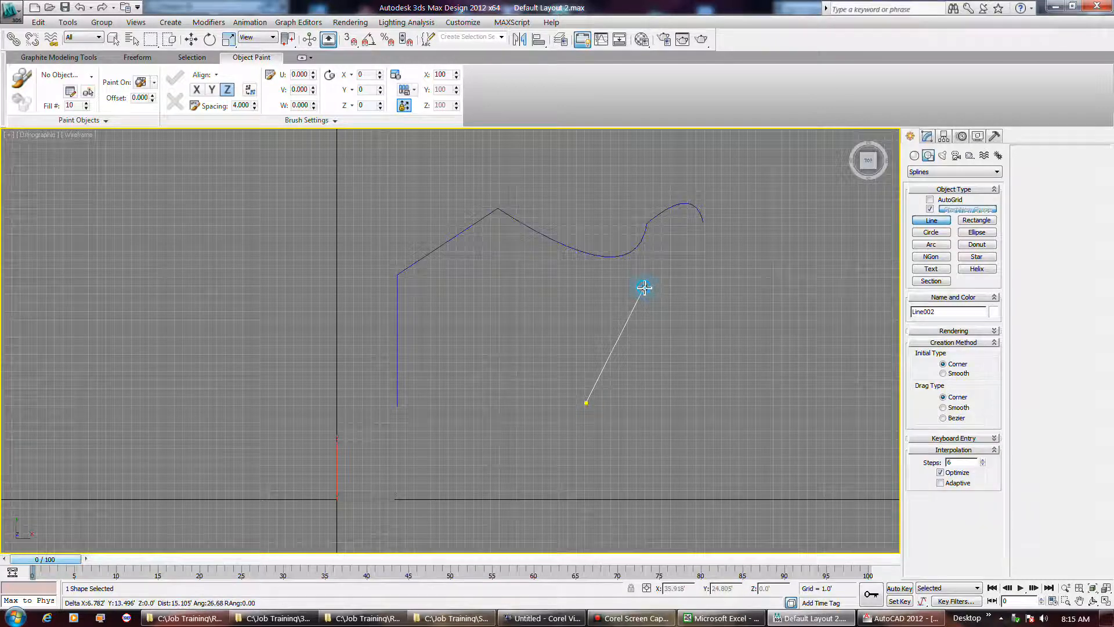
pyautogui.click(717, 402)
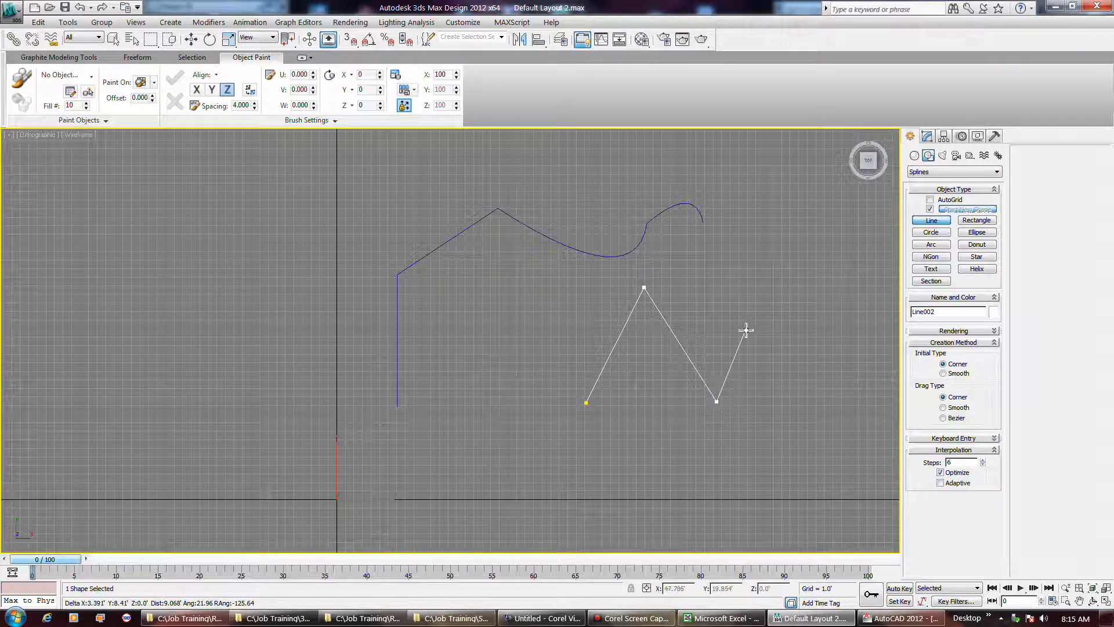
pyautogui.rightClick(746, 329)
pyautogui.click(943, 408)
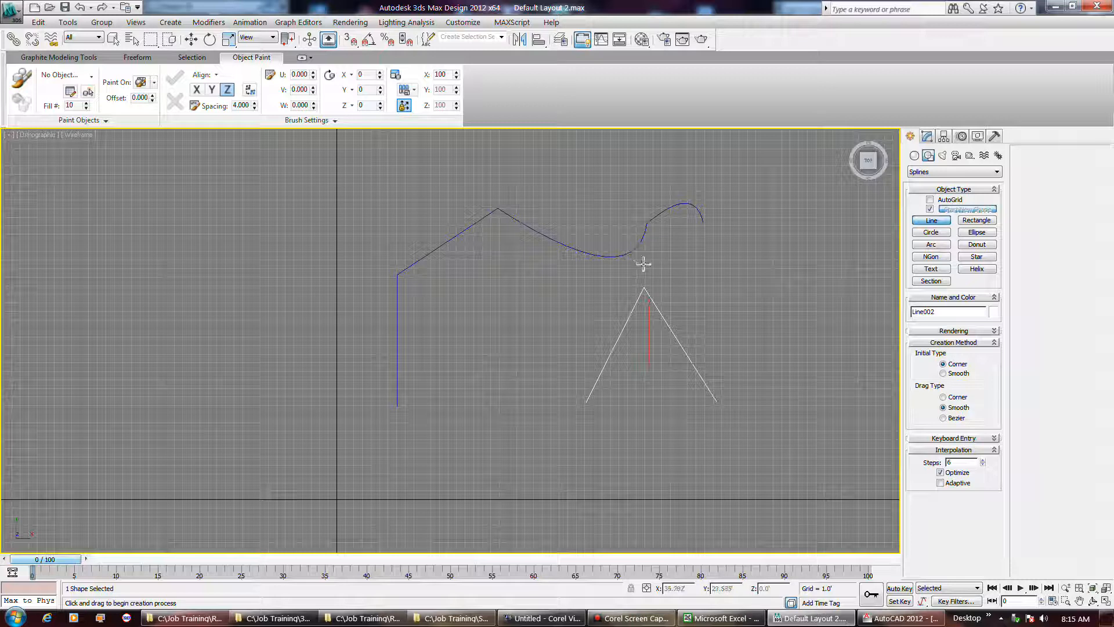
# Turn on Adaptive interpolation for the first wavy line and deselect it.
pyautogui.rightClick(645, 262)
pyautogui.click(645, 263)
pyautogui.scroll(3, 629, 253)
pyautogui.scroll(4, 629, 253)
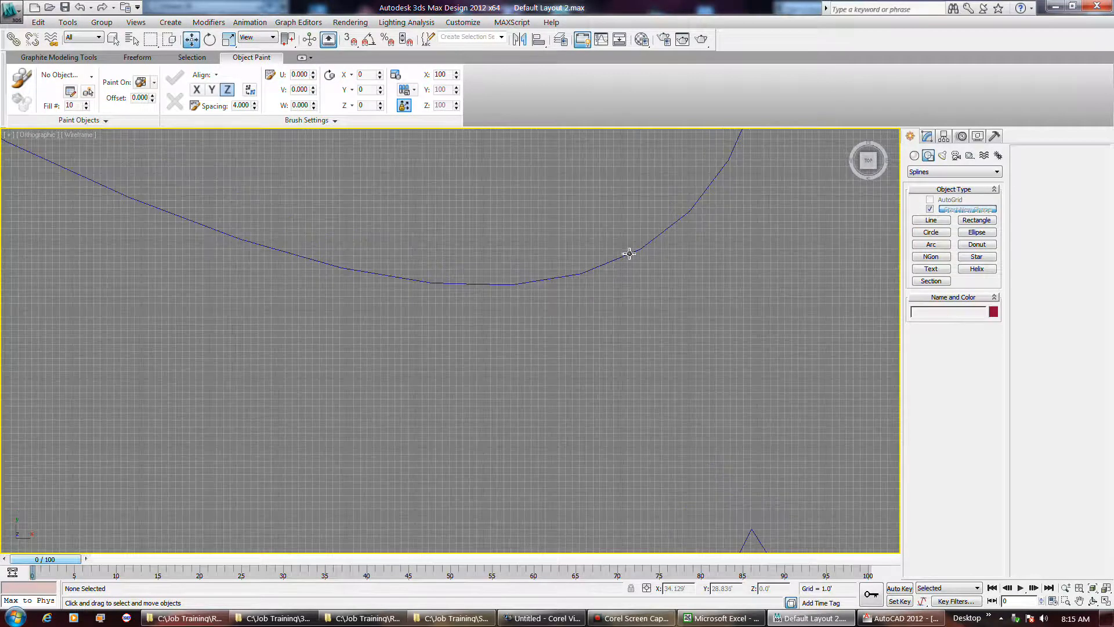
pyautogui.click(628, 253)
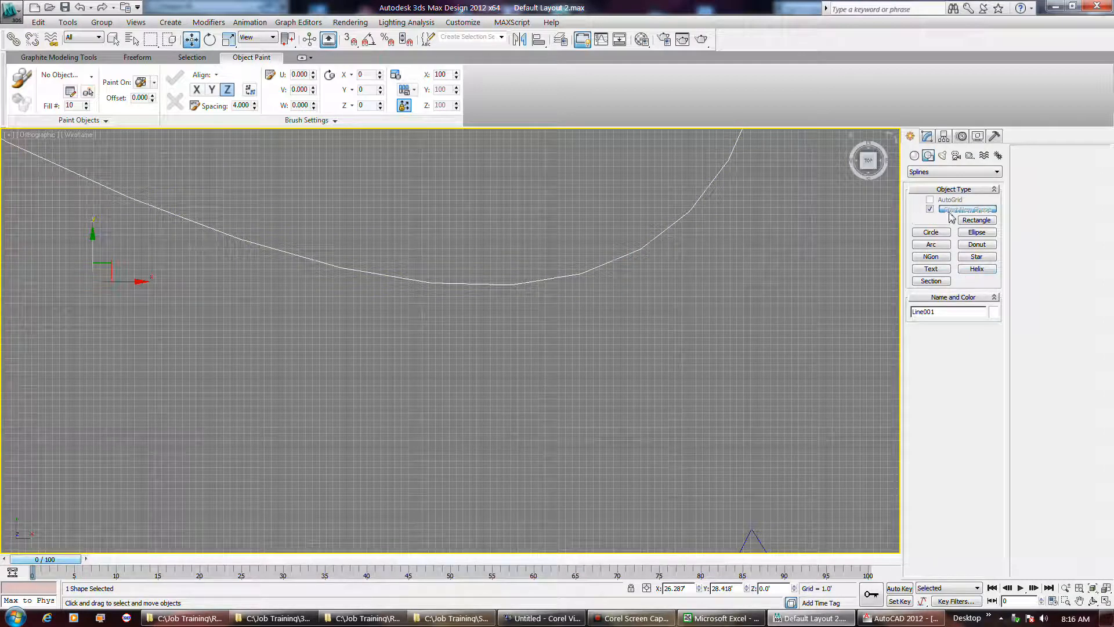
pyautogui.click(926, 136)
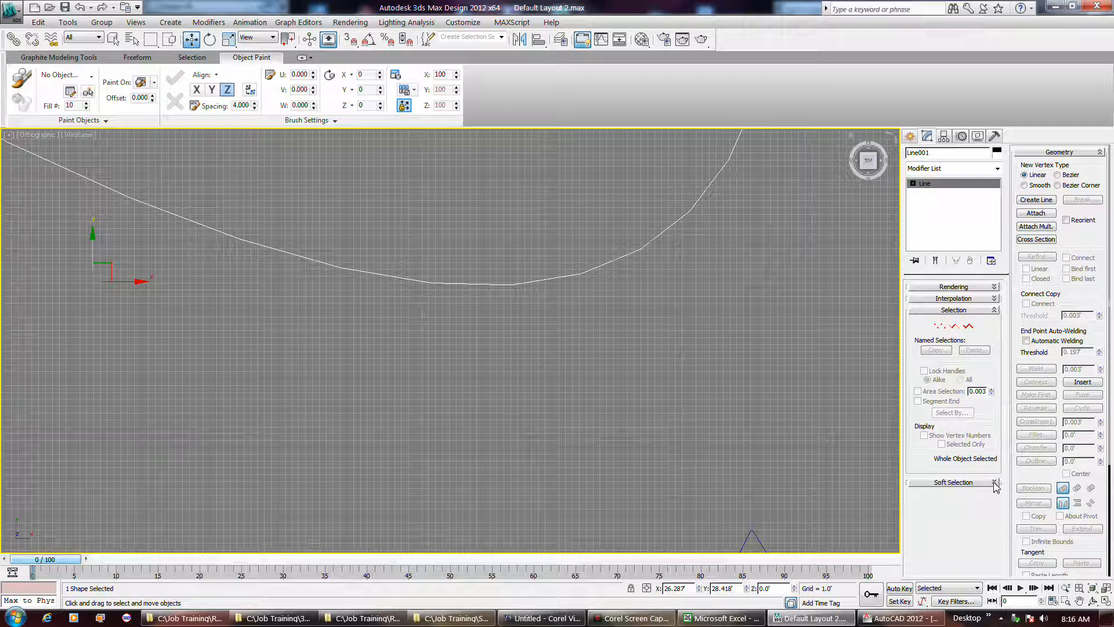
pyautogui.click(997, 298)
pyautogui.click(953, 333)
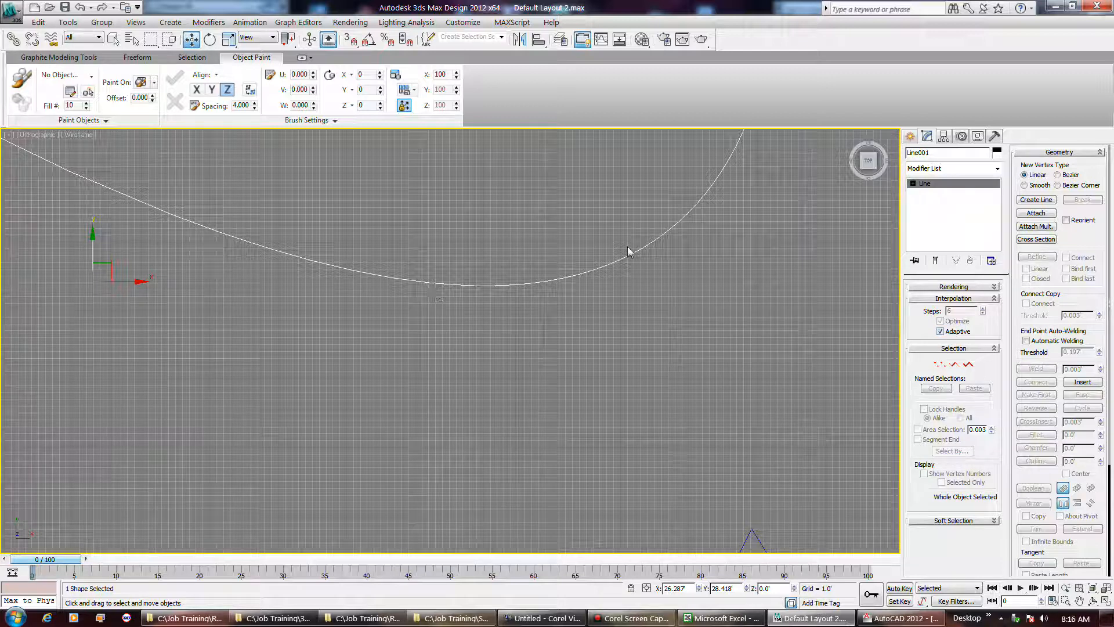
pyautogui.click(666, 374)
pyautogui.scroll(-2, 658, 358)
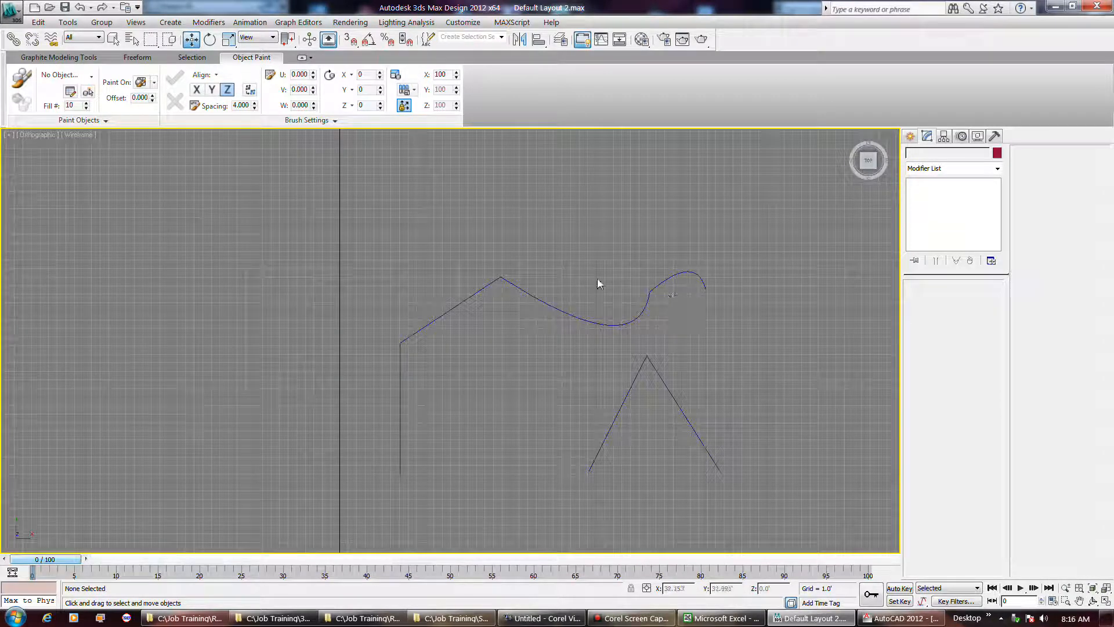
# Draw a line with Smooth drag type beside the inverted V: a rounded arch followed by a short vertical segment.
pyautogui.click(910, 136)
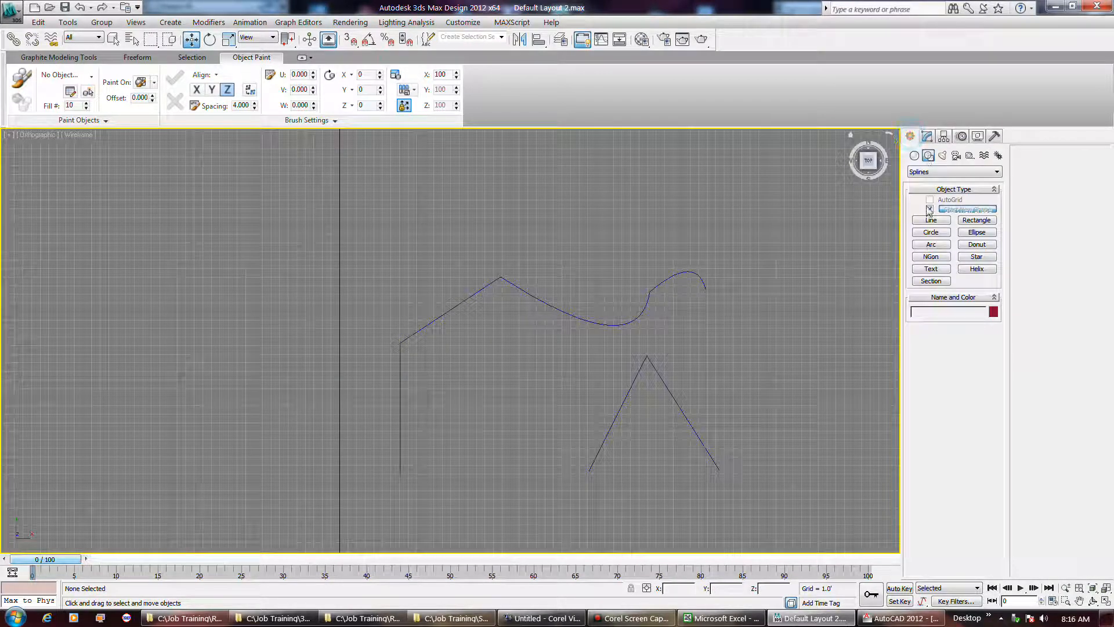
pyautogui.click(931, 220)
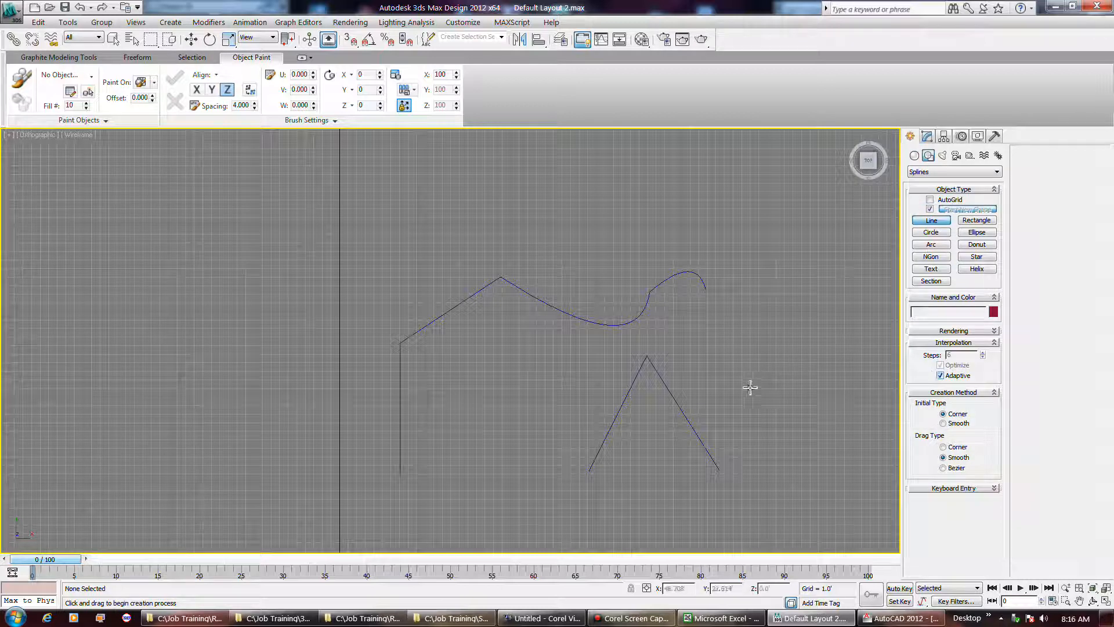
pyautogui.click(941, 450)
pyautogui.click(953, 457)
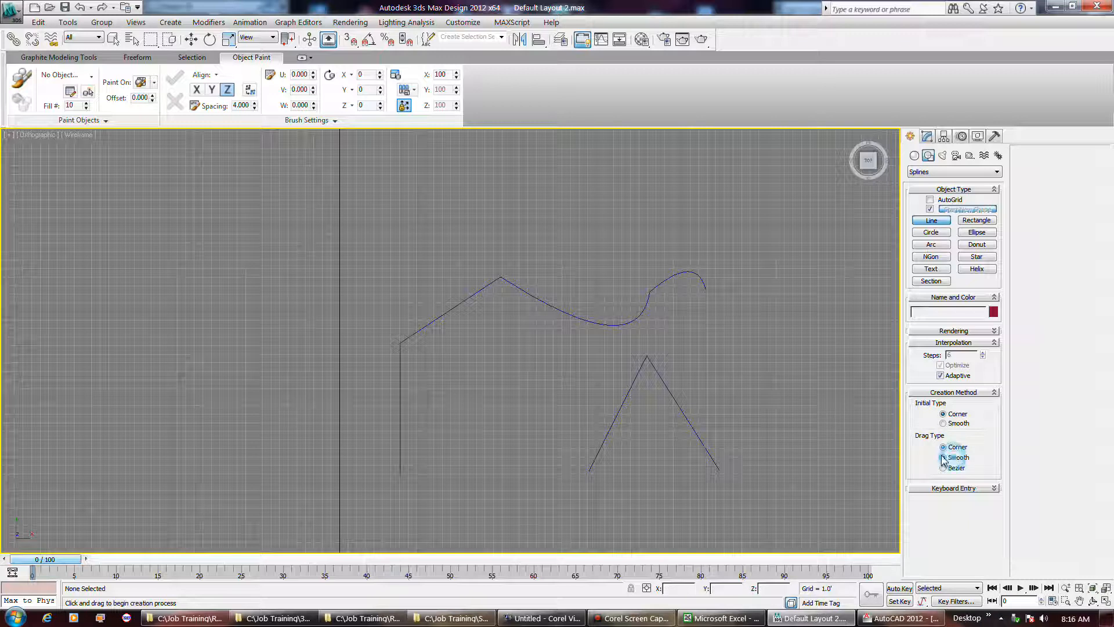
pyautogui.click(737, 422)
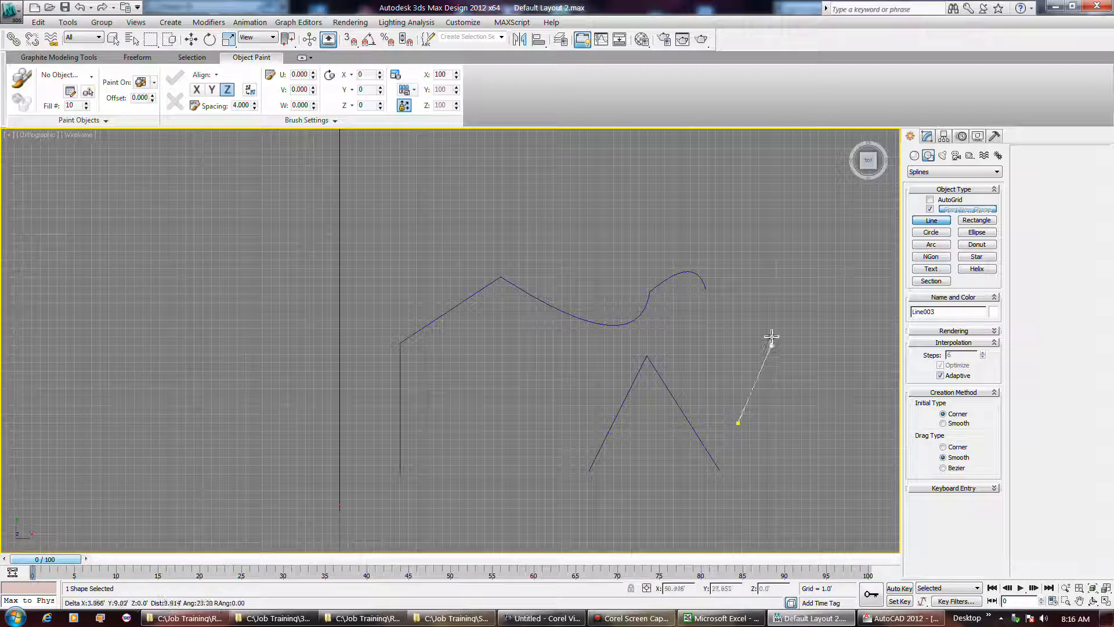
pyautogui.click(772, 331)
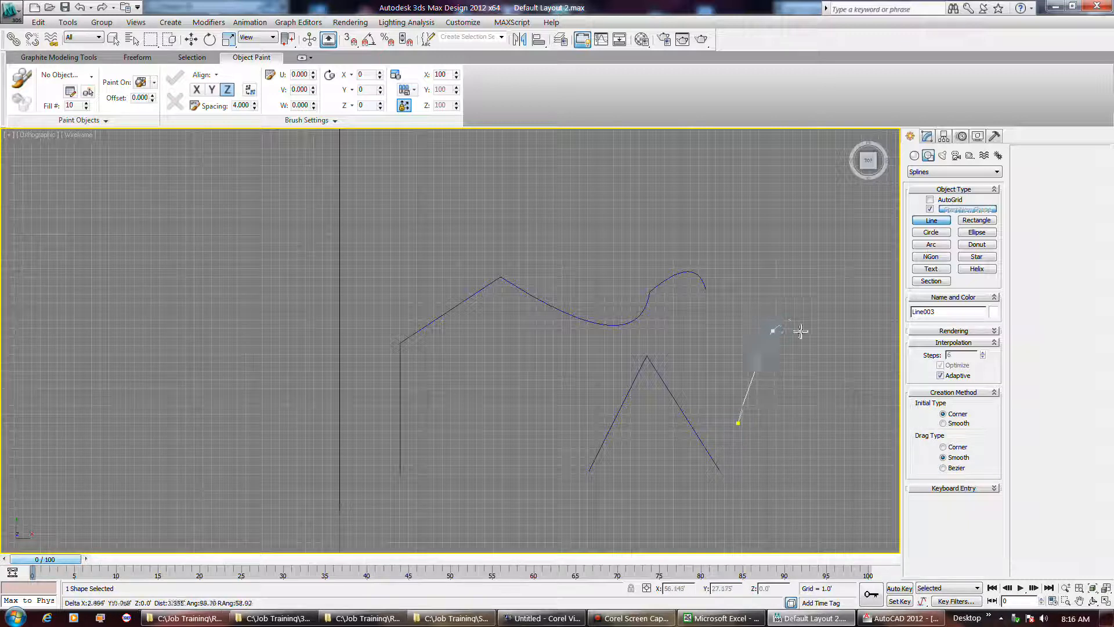
pyautogui.click(842, 367)
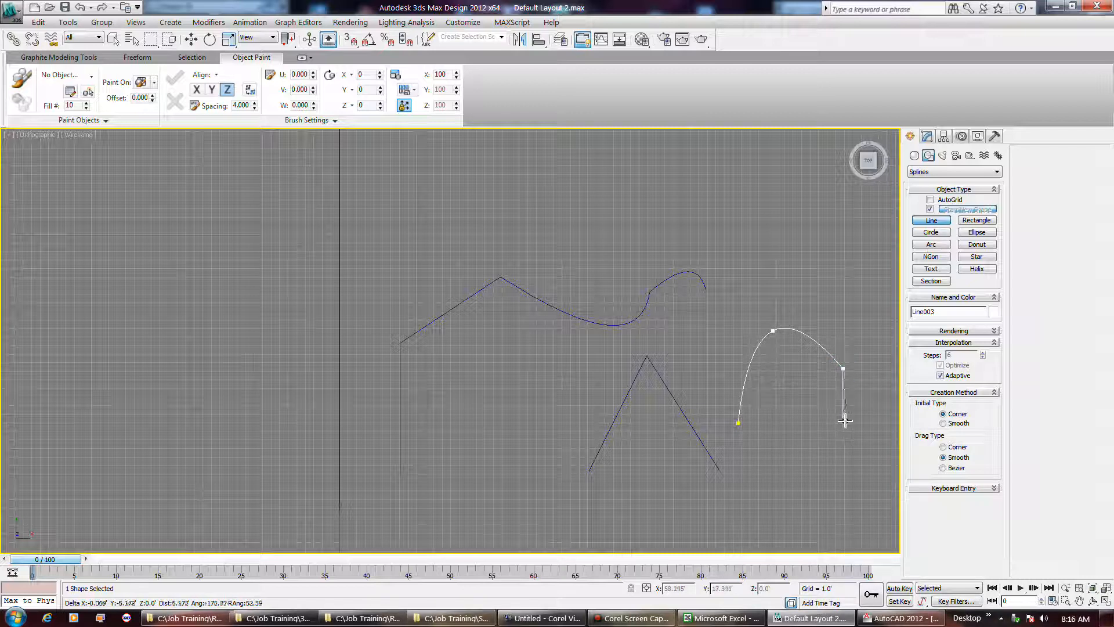
pyautogui.click(843, 415)
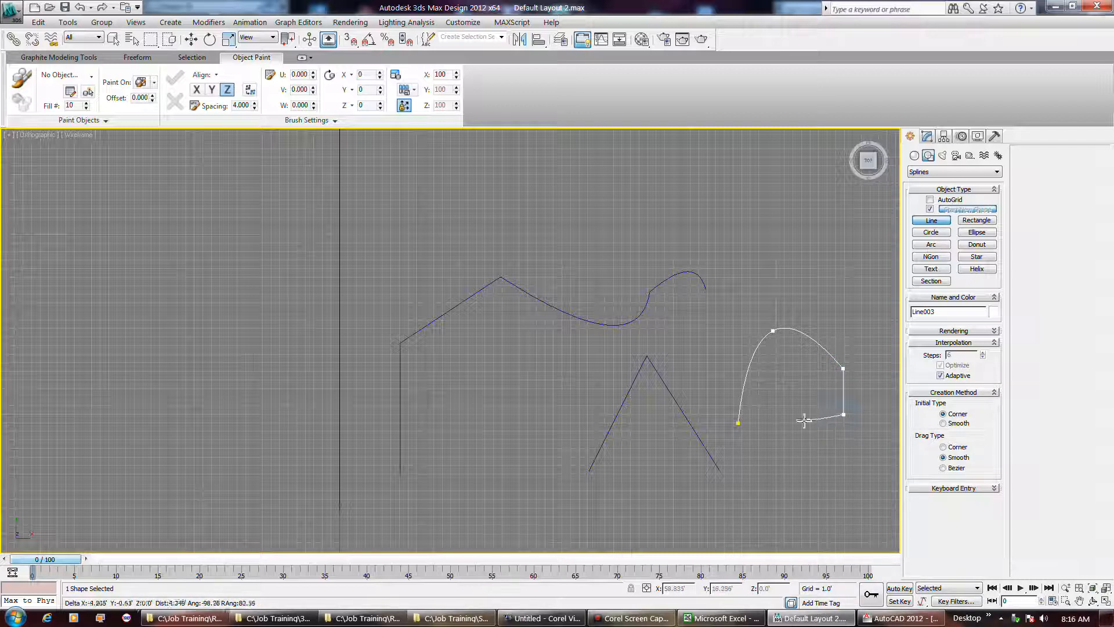
# Try to close the arch-shaped line at its first vertex and finish drawing it.
pyautogui.click(739, 423)
pyautogui.press('c')
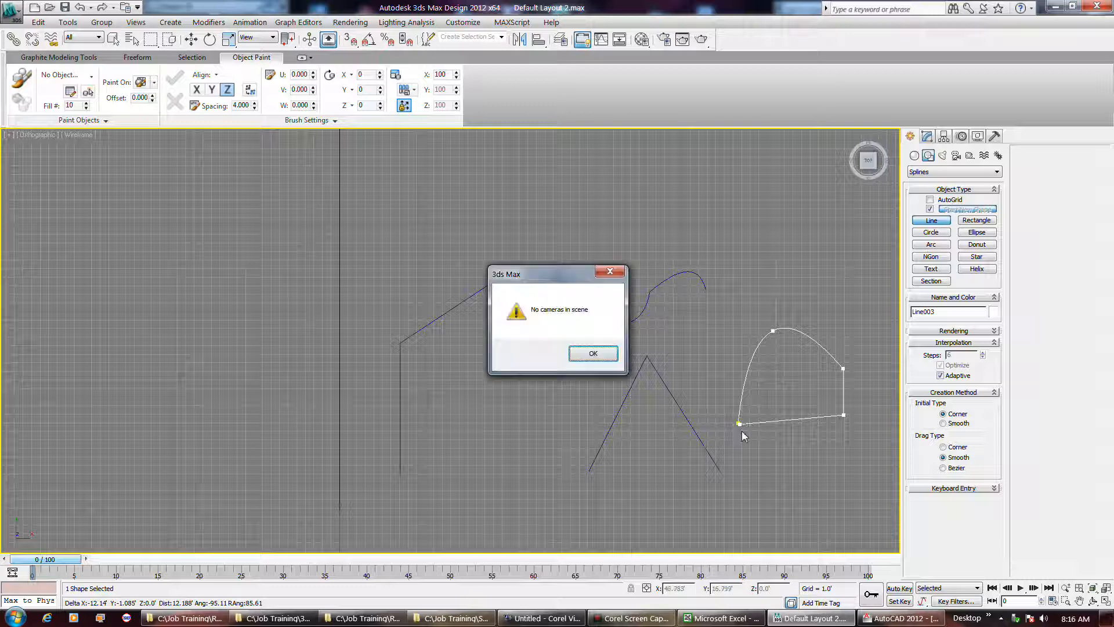
pyautogui.click(593, 353)
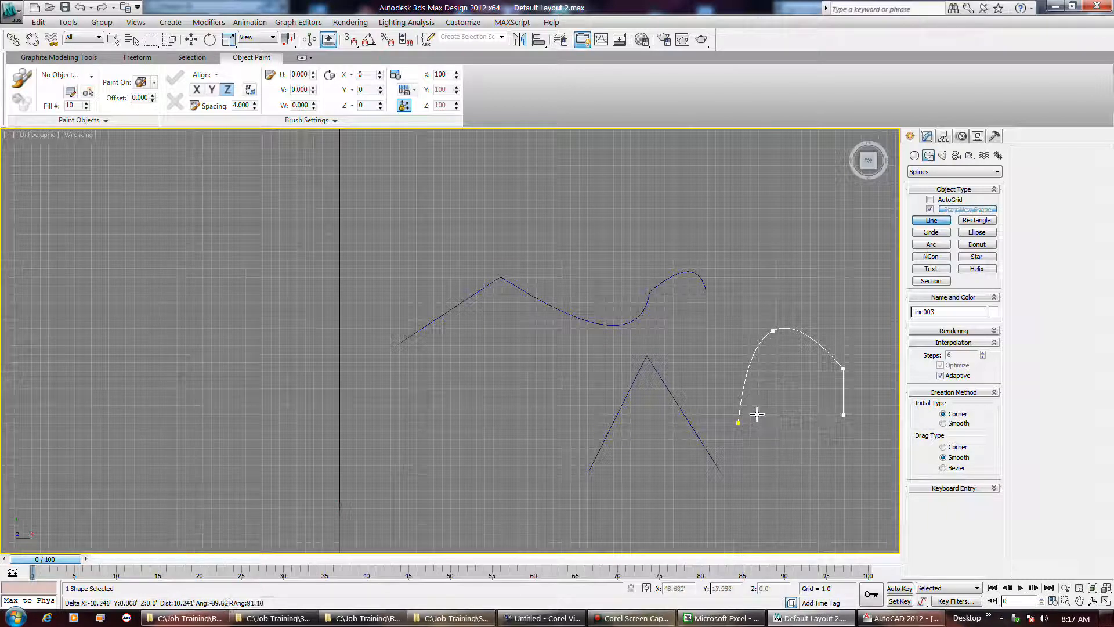
pyautogui.rightClick(754, 423)
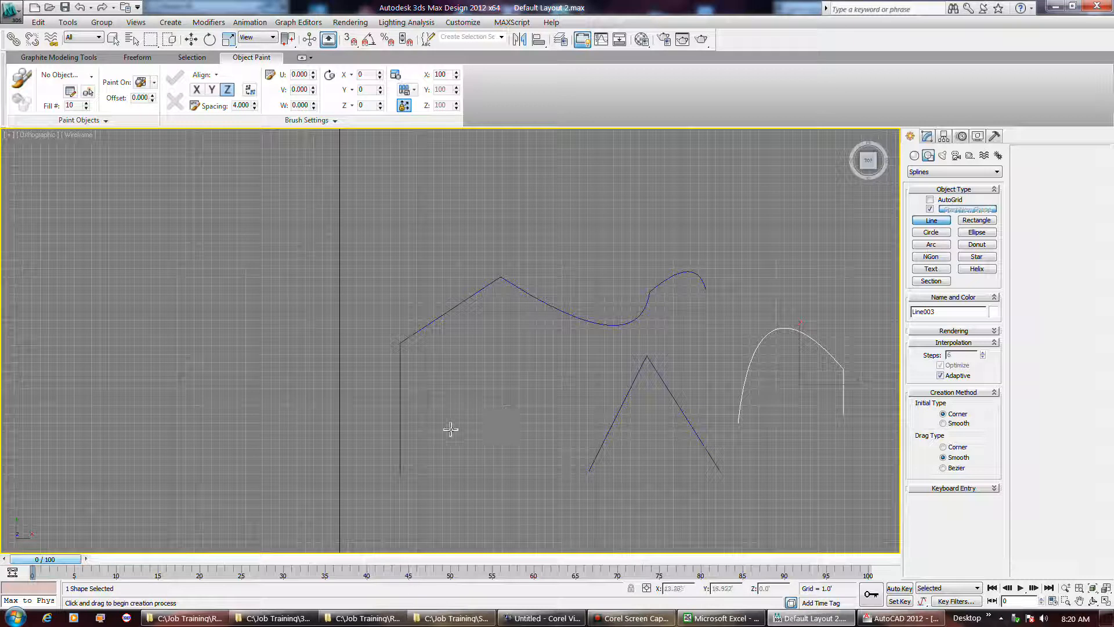
# Draw a five-point line below the first shape's slanted segment, with a rounded top and straight segments on its far side.
pyautogui.click(447, 432)
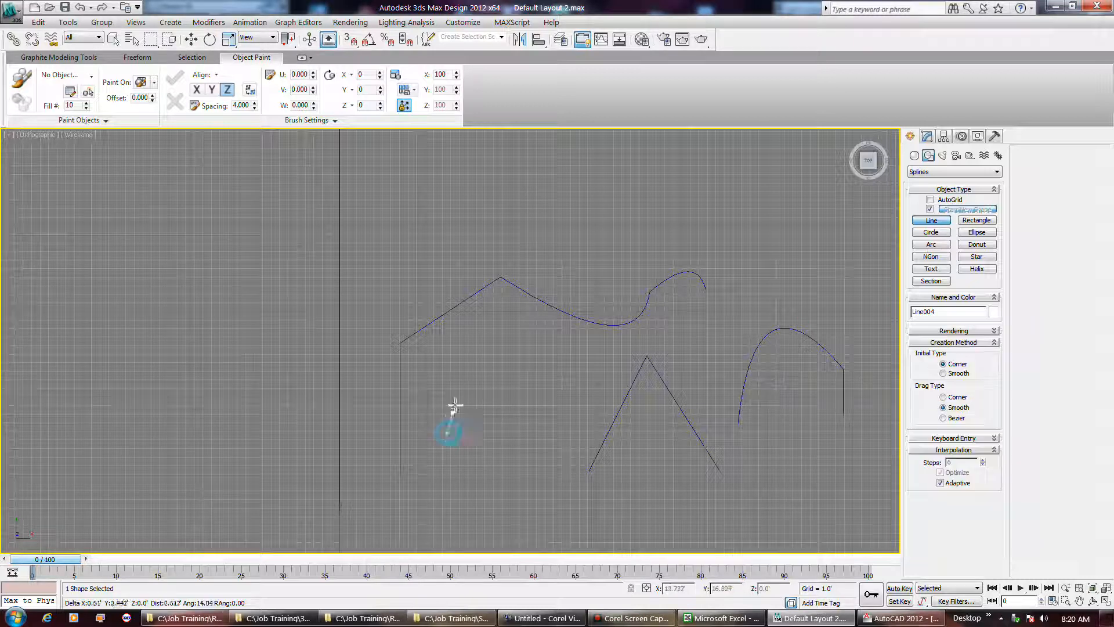
pyautogui.click(466, 344)
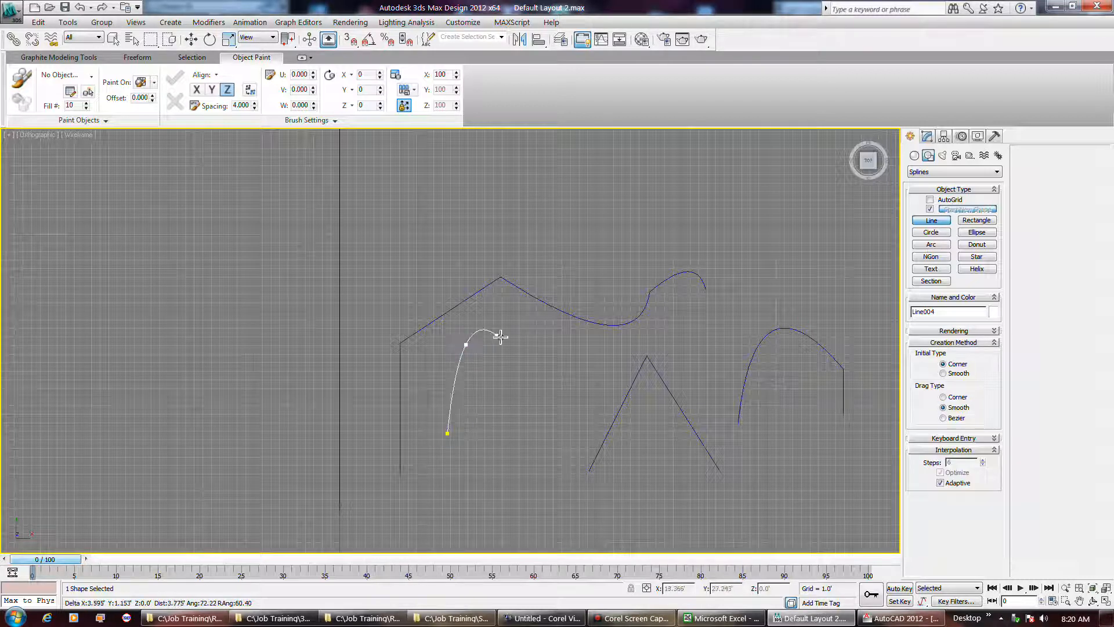
pyautogui.click(517, 349)
pyautogui.click(564, 381)
pyautogui.click(557, 425)
# Hide the viewport grid and close the five-point line into a closed spline at its first vertex, with snapping off.
pyautogui.press('s')
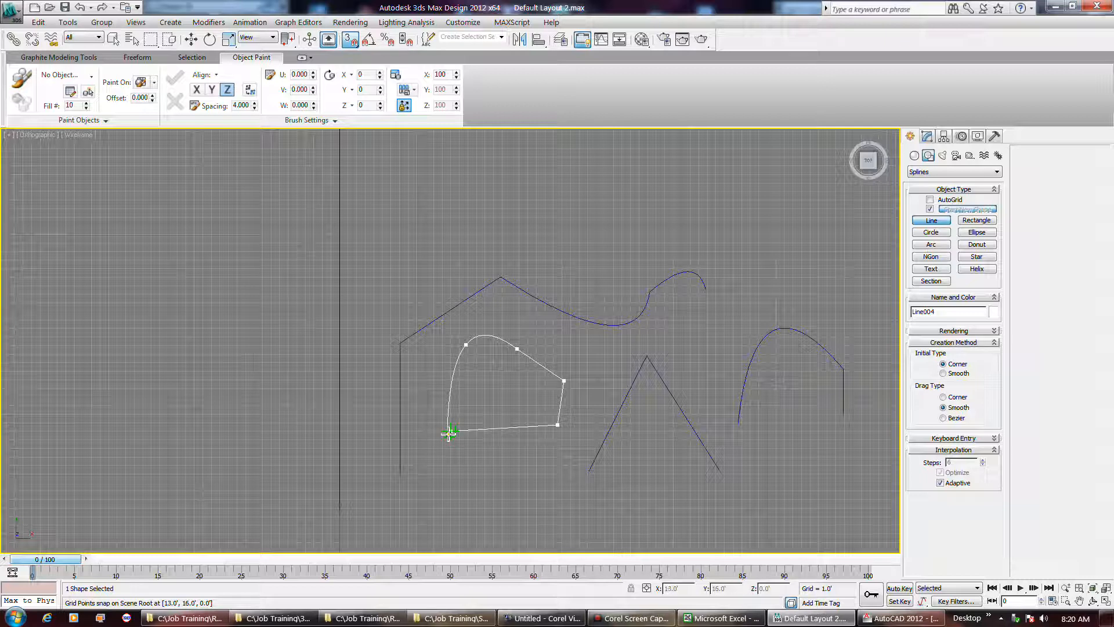
pyautogui.scroll(8, 448, 432)
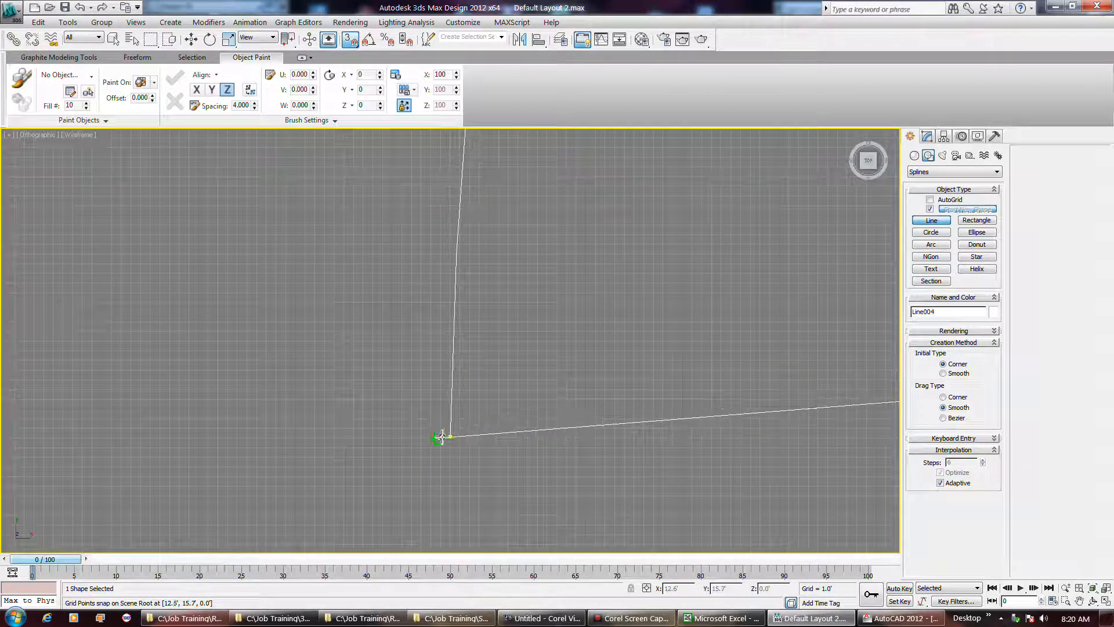
pyautogui.press('g')
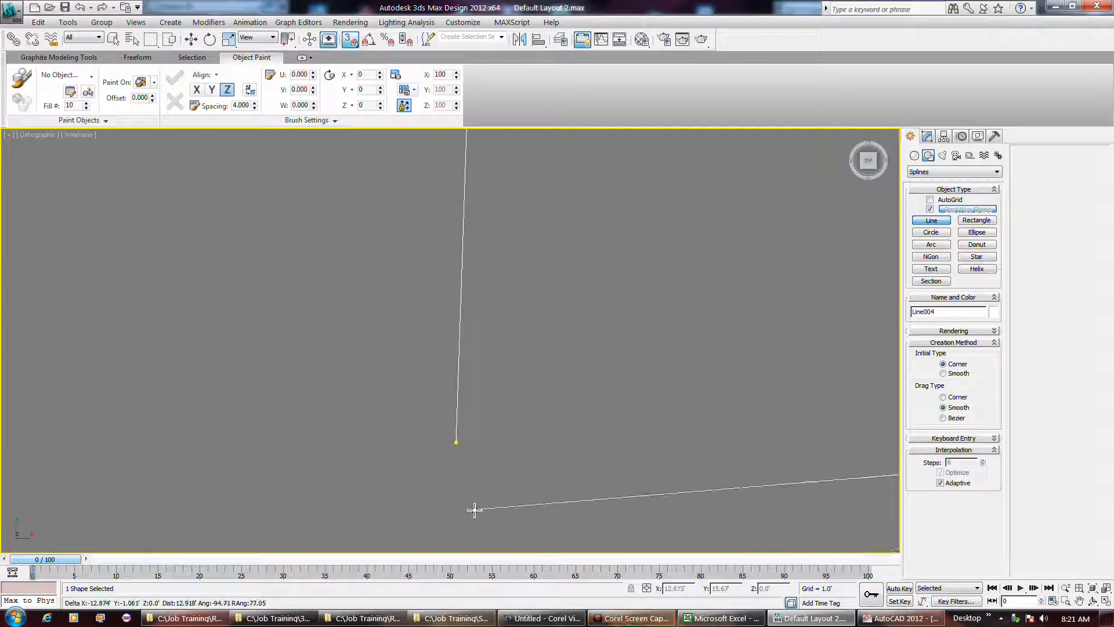
pyautogui.press('s')
pyautogui.scroll(-4, 503, 458)
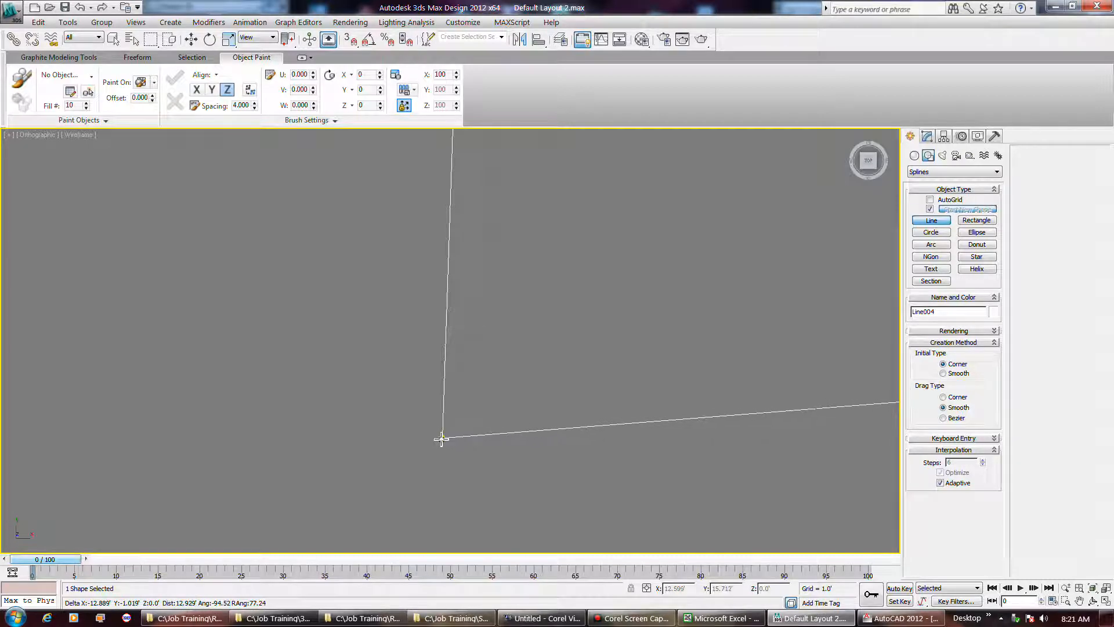
pyautogui.click(443, 438)
pyautogui.click(540, 349)
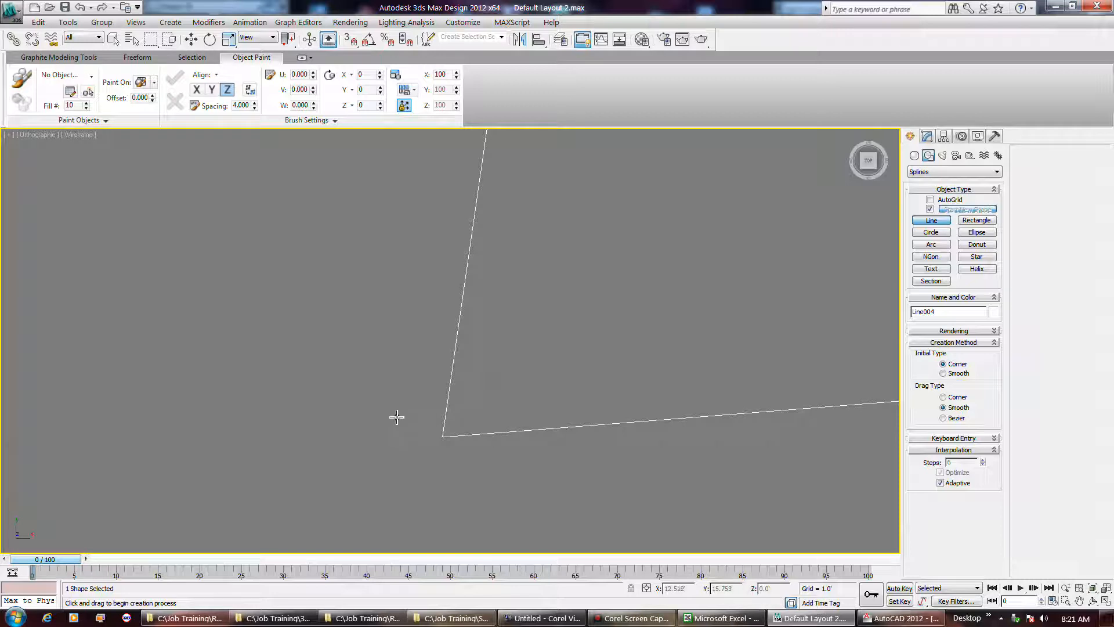
# Draw a small triangular line beside the closed shape's lower corner, turning snapping on along the way, and close the spline at its first vertex.
pyautogui.click(388, 420)
pyautogui.click(323, 244)
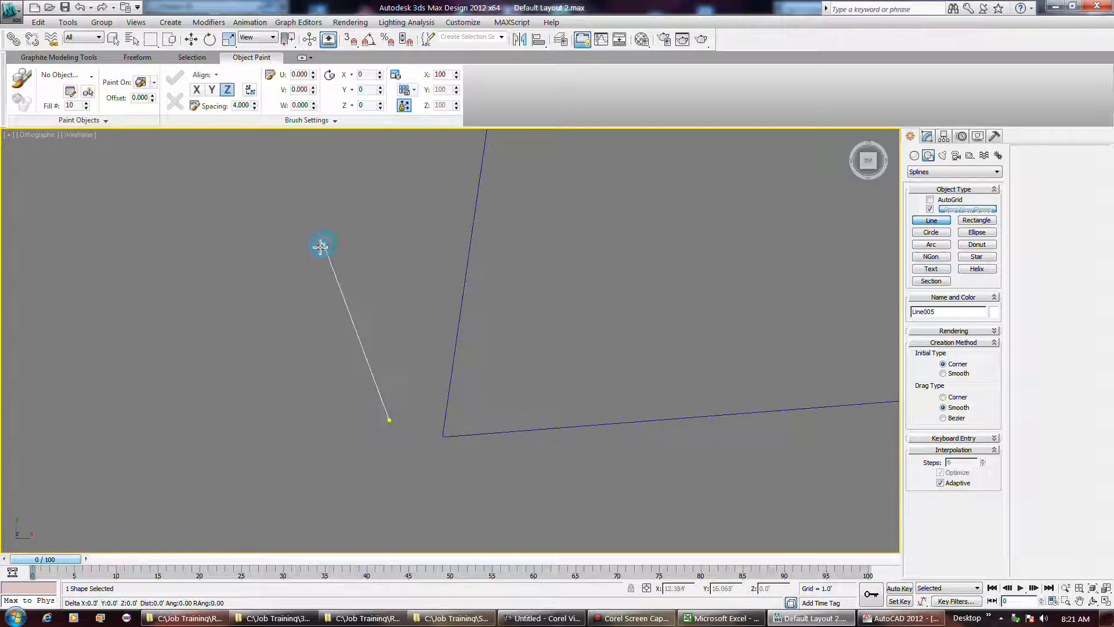
pyautogui.press('s')
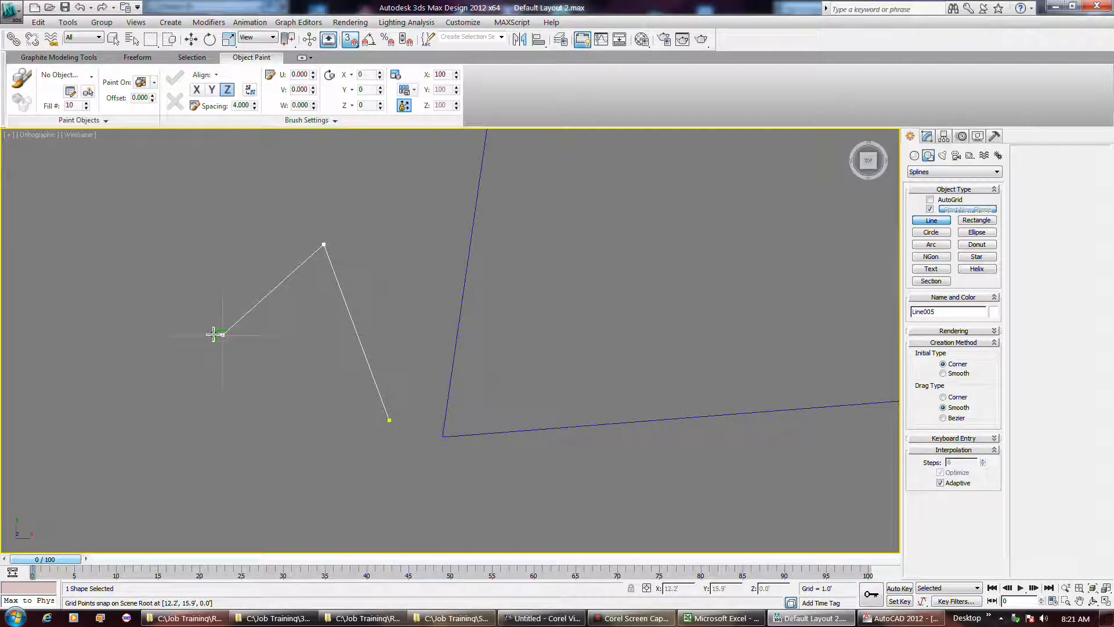
pyautogui.click(199, 336)
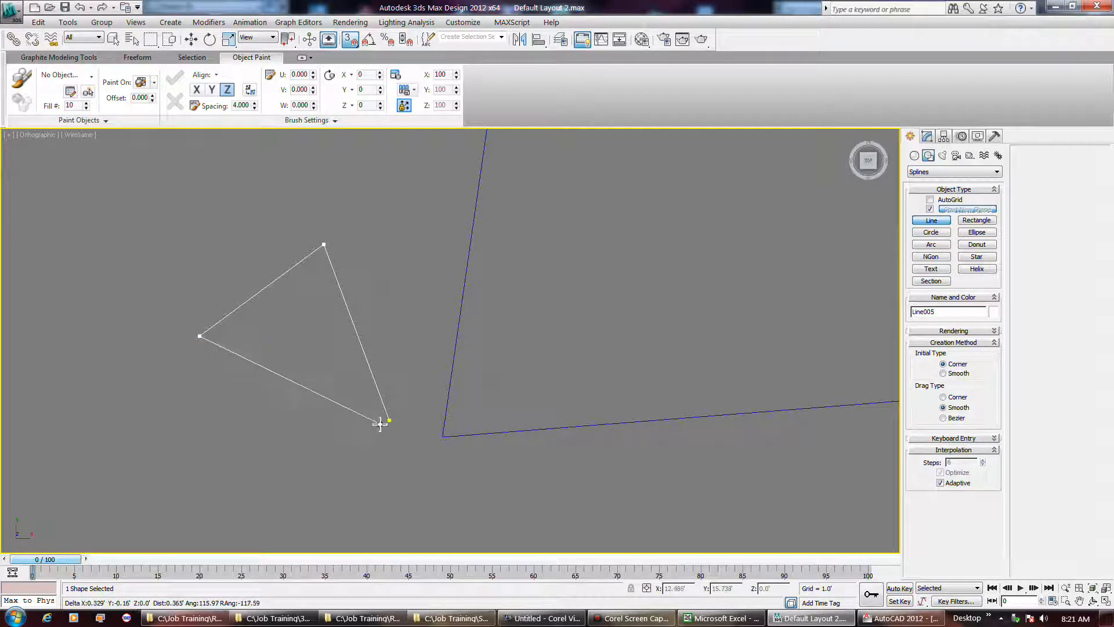
pyautogui.click(387, 423)
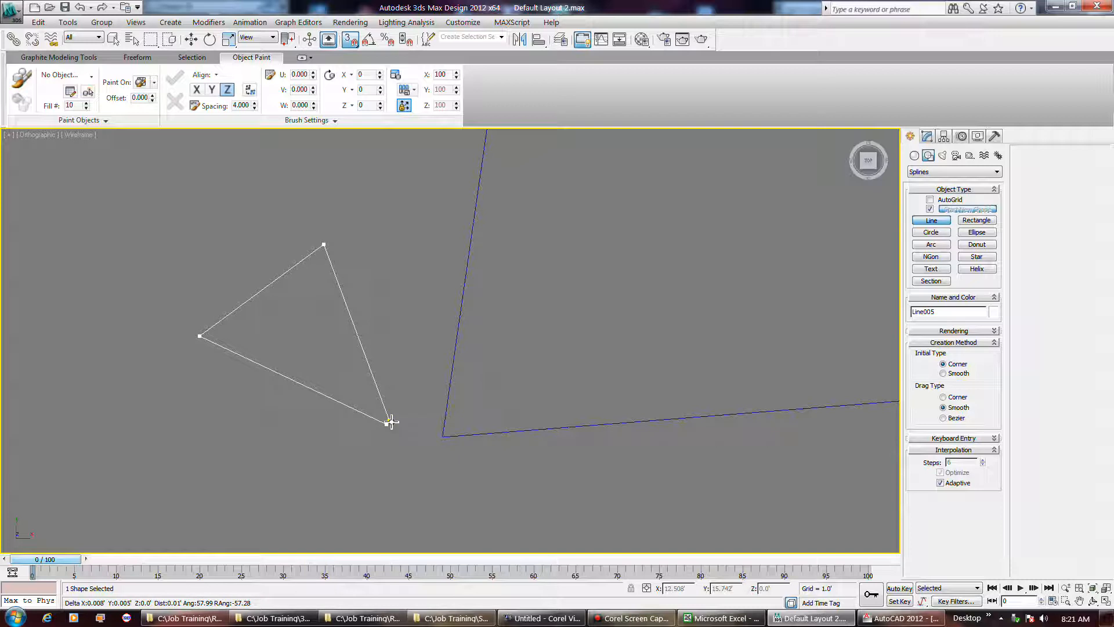
pyautogui.click(389, 423)
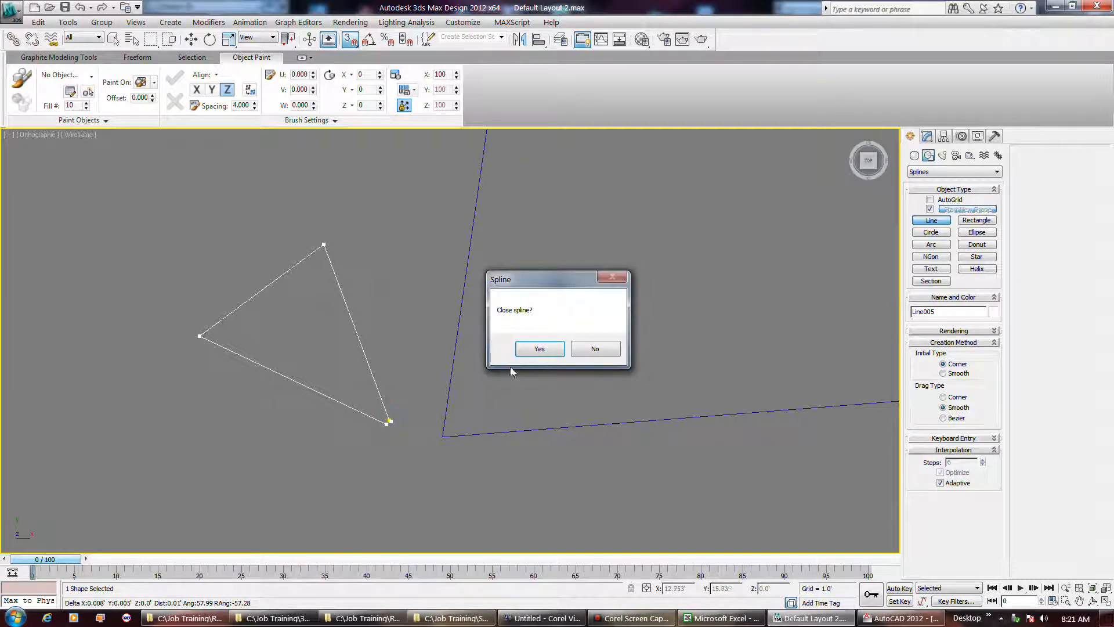
pyautogui.click(530, 349)
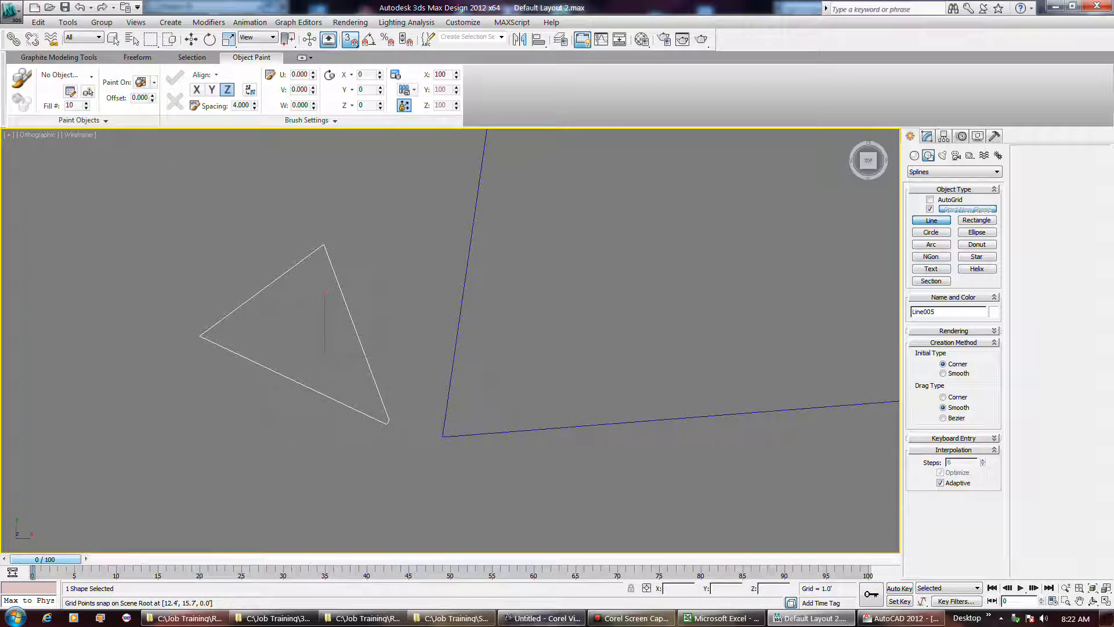
# Add Endpoint and Midpoint to the active snap types in the grid and snap settings.
pyautogui.click(629, 619)
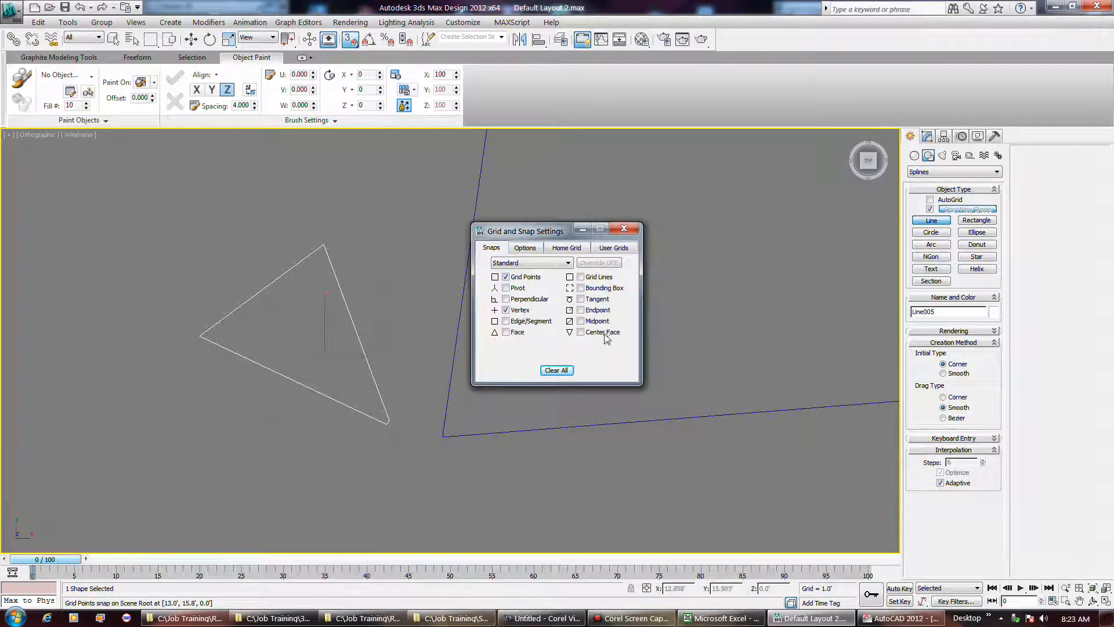
pyautogui.click(581, 321)
pyautogui.click(581, 309)
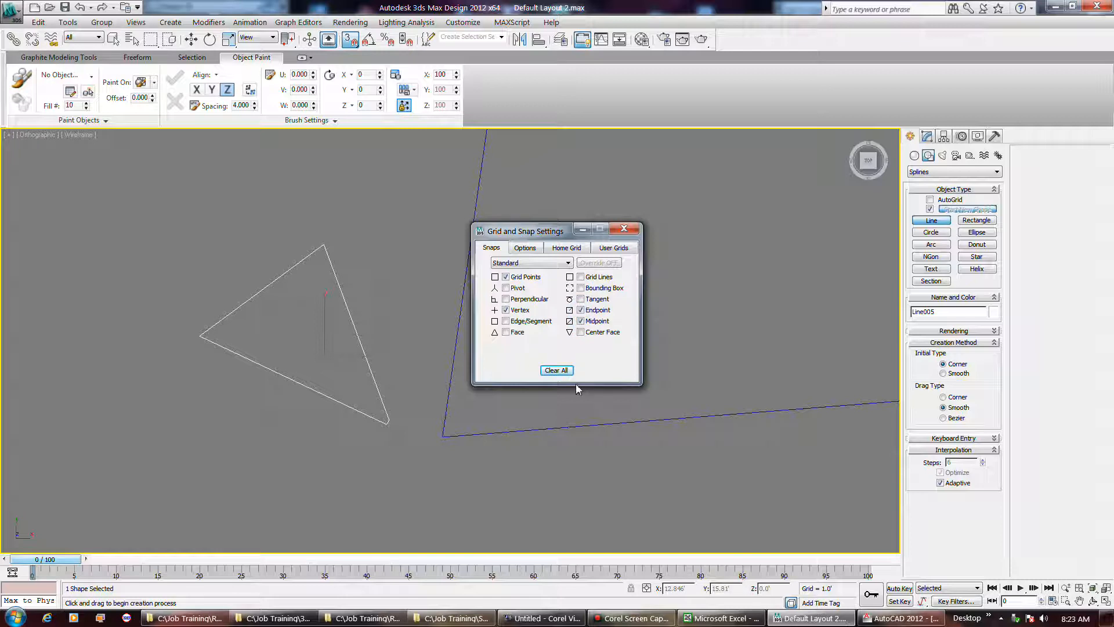
pyautogui.click(624, 230)
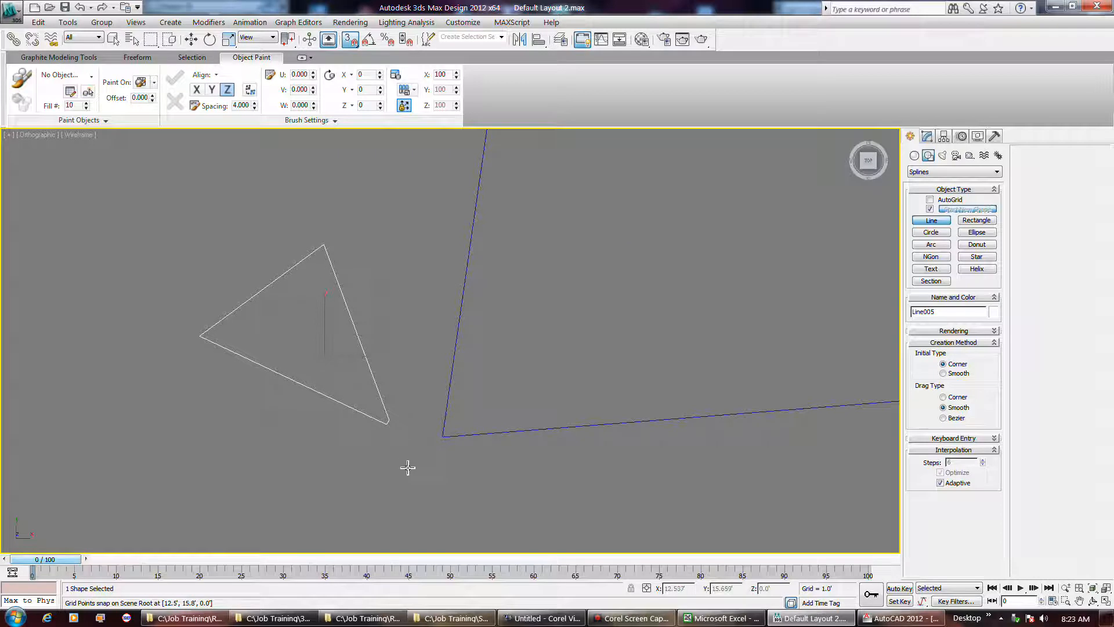
# Draw a four-sided line across the closed shape's lower edge and close it into a spline at its first vertex, with snapping off.
pyautogui.click(465, 482)
pyautogui.click(614, 244)
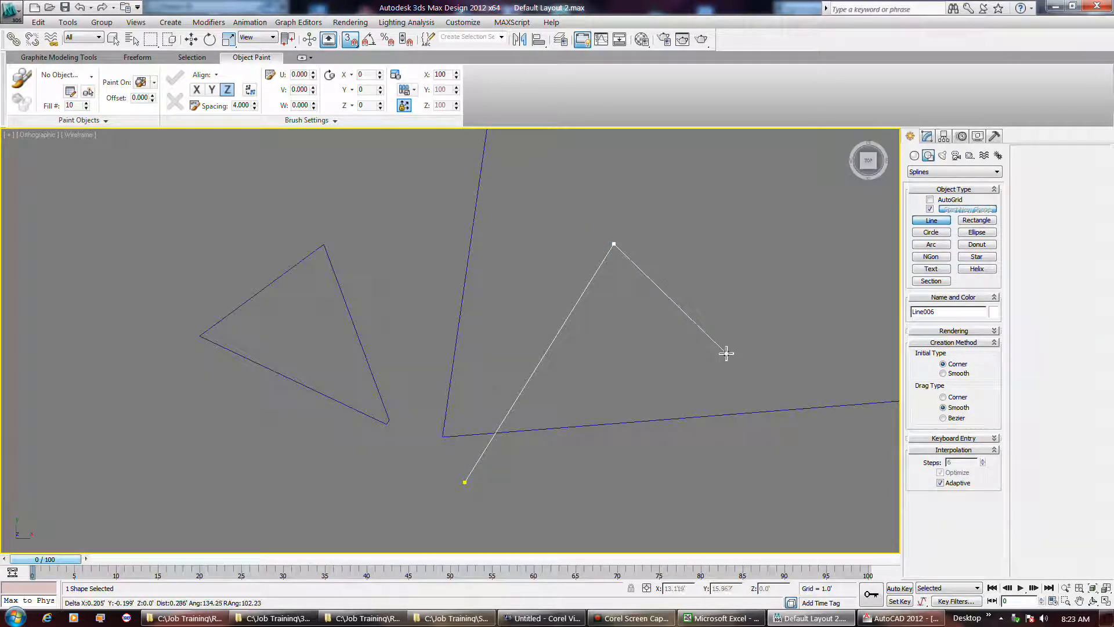
pyautogui.click(726, 353)
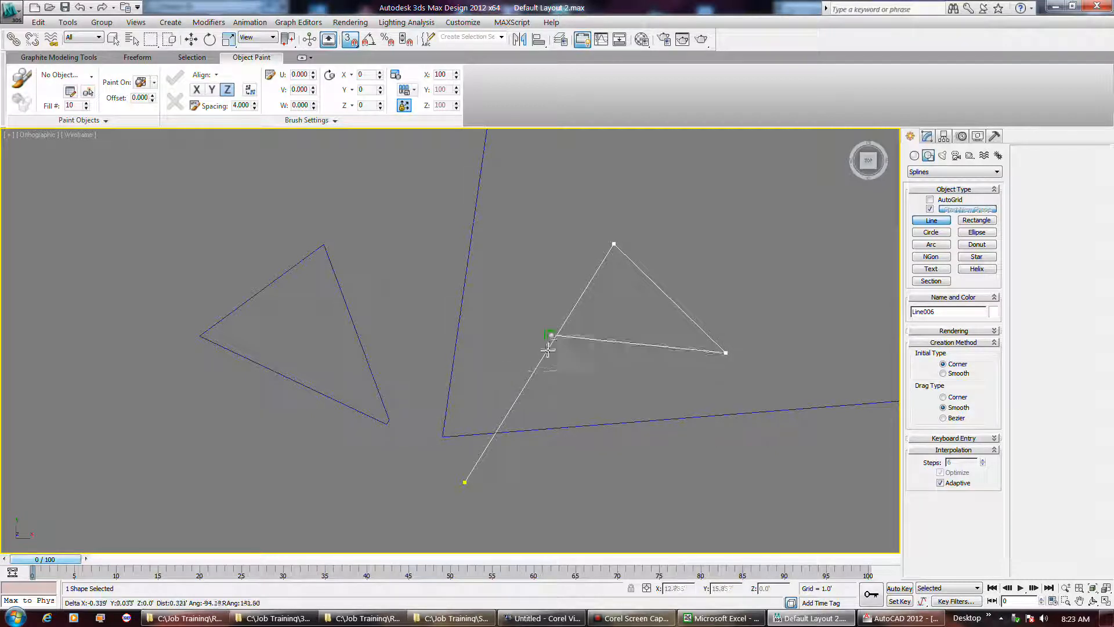
pyautogui.rightClick(482, 451)
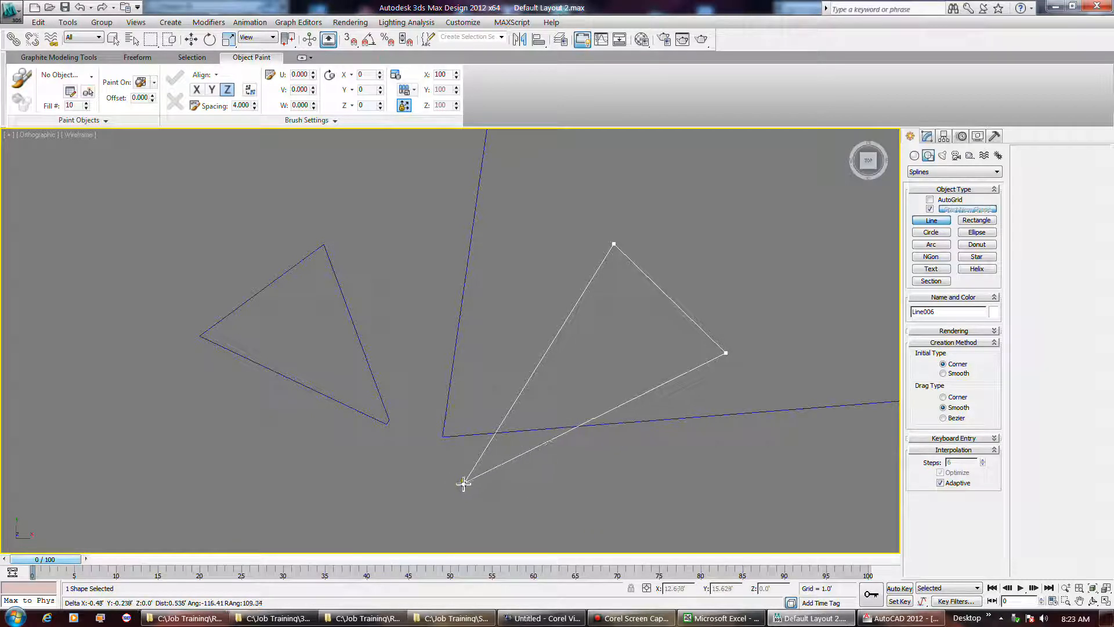
pyautogui.click(552, 481)
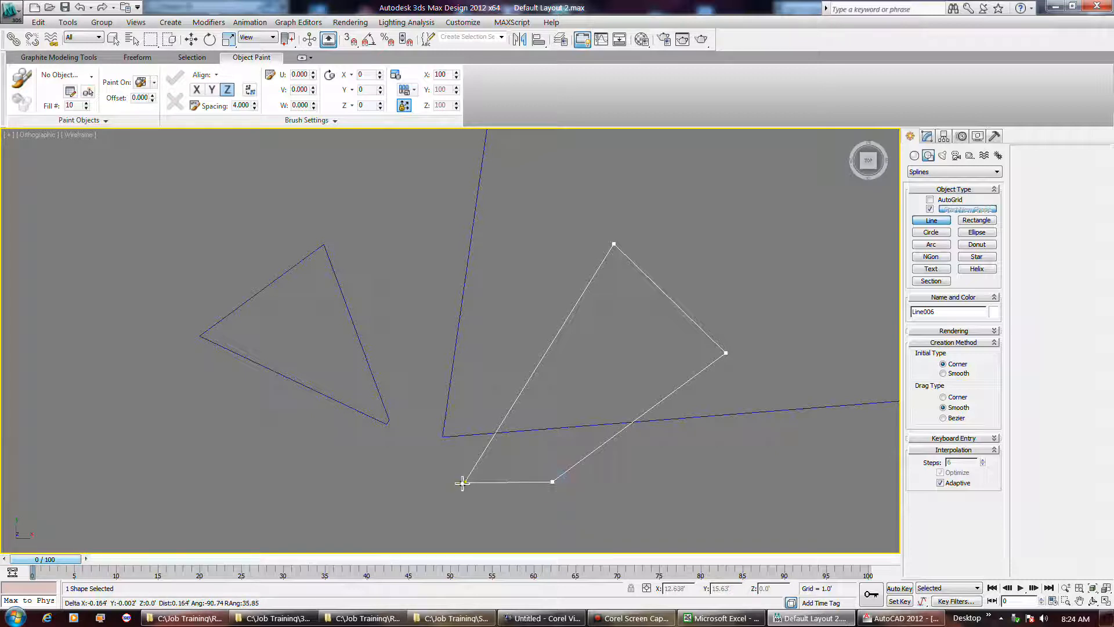
pyautogui.click(464, 482)
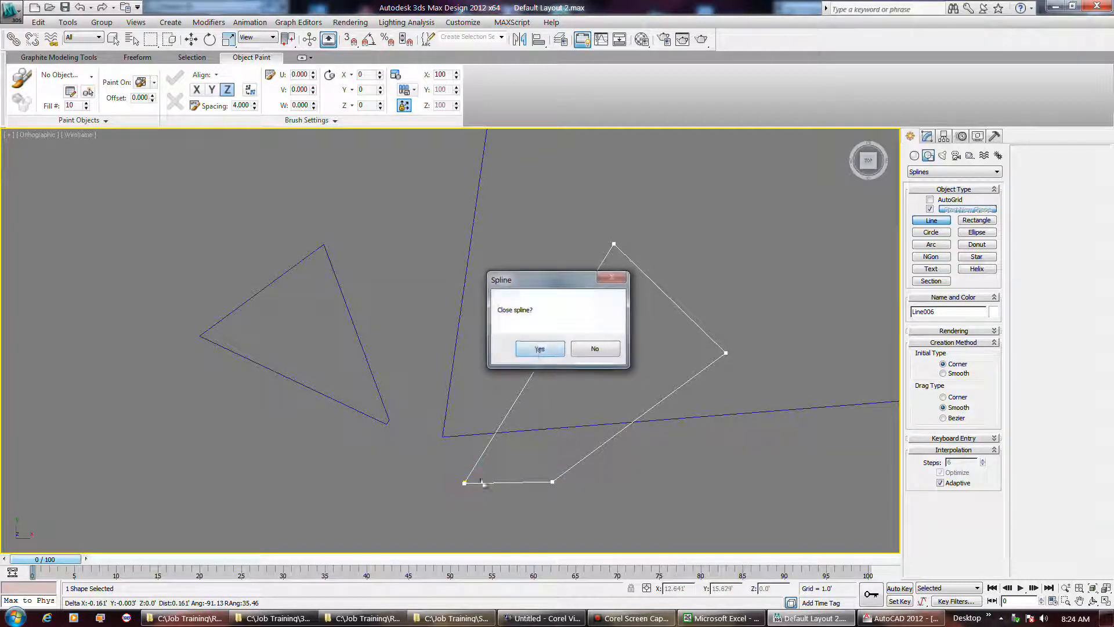
pyautogui.click(538, 350)
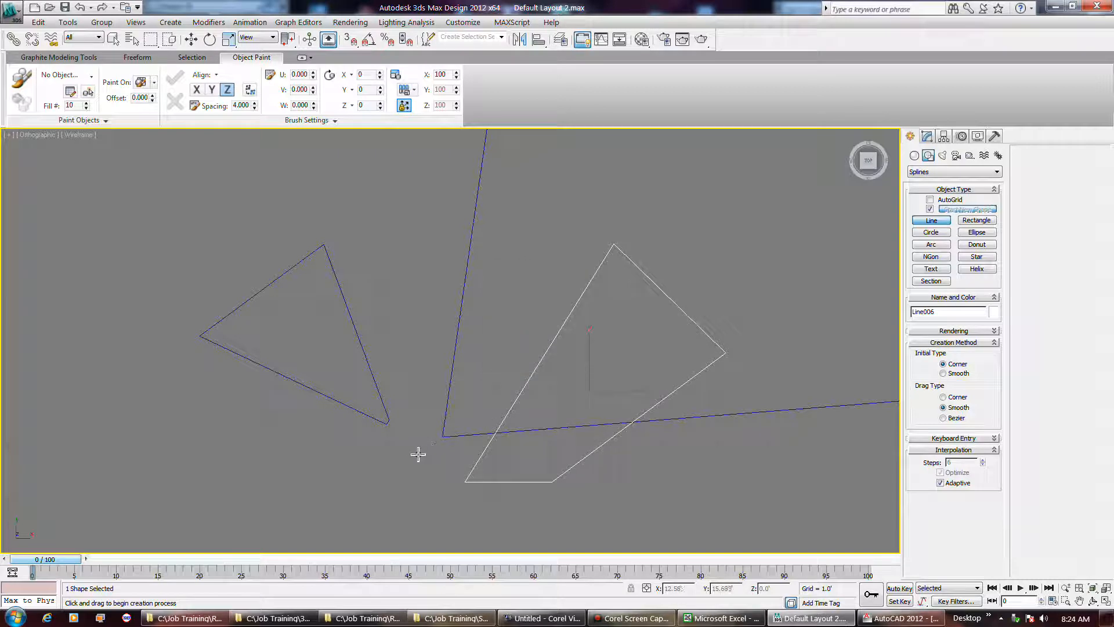
# Select the first open line with straight and curved segments for modification and enter its Vertex level to review the geometry tools.
pyautogui.press('w')
pyautogui.scroll(-6, 411, 452)
pyautogui.scroll(-8, 411, 453)
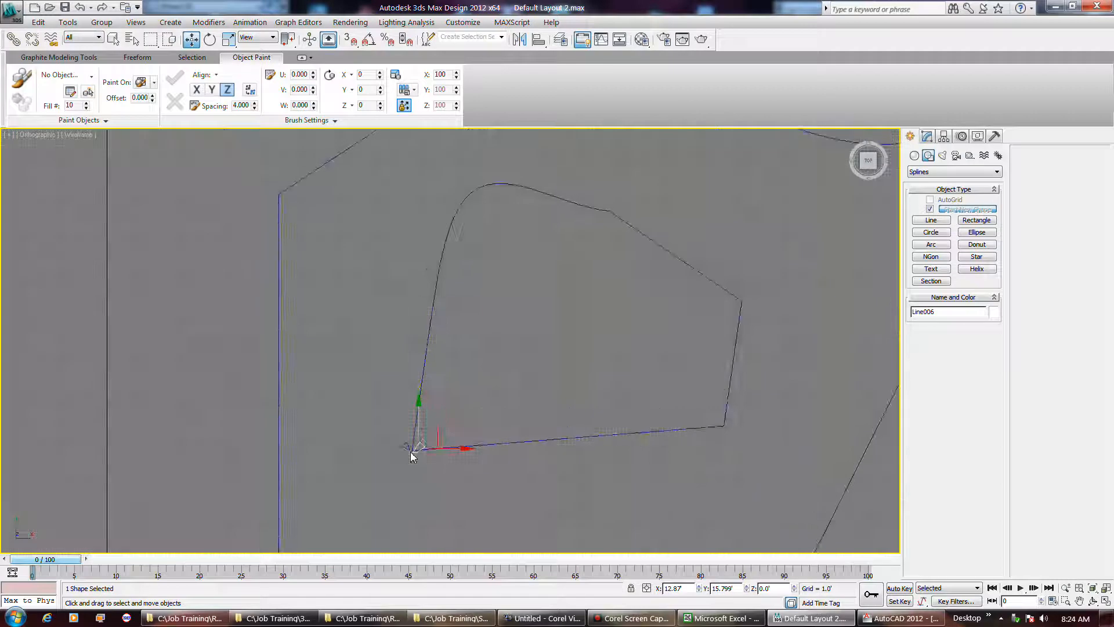
pyautogui.click(648, 295)
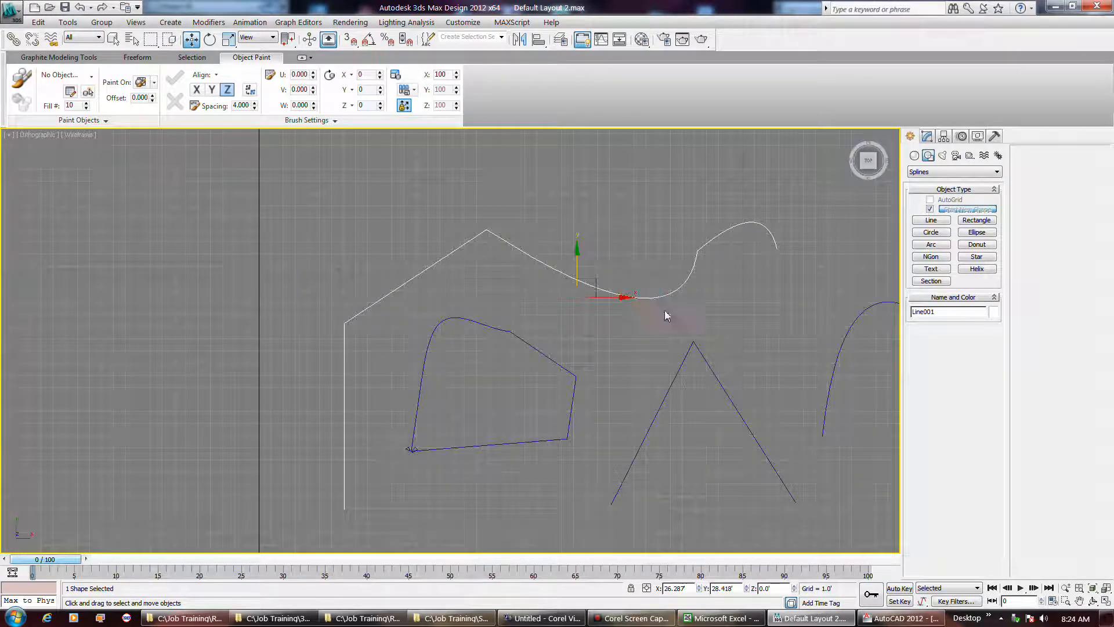
pyautogui.click(926, 136)
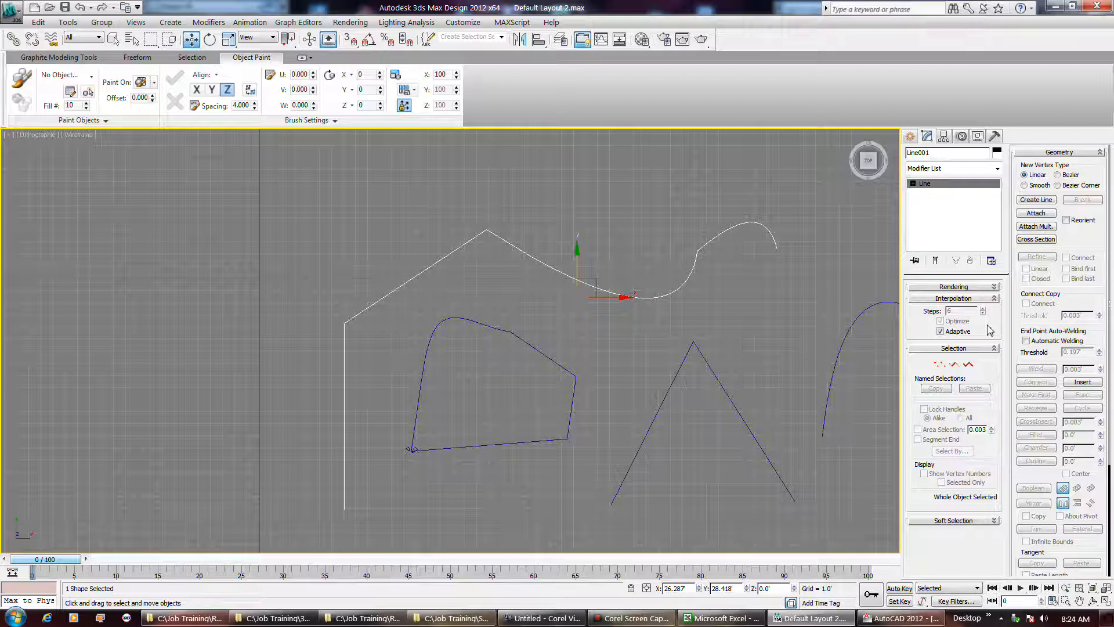
pyautogui.click(939, 366)
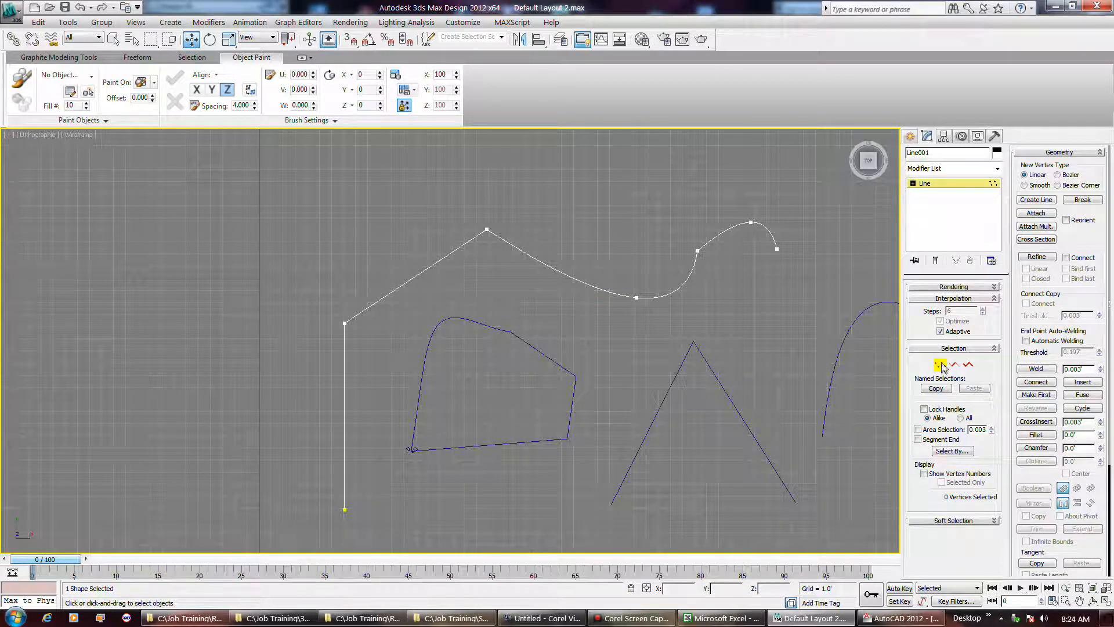
pyautogui.click(913, 184)
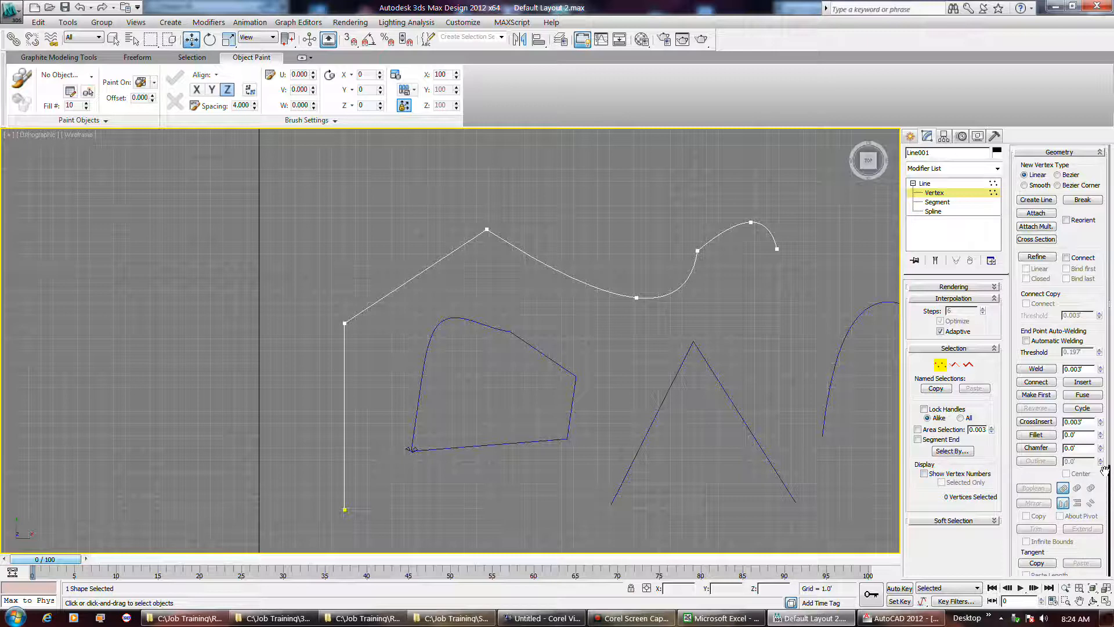
pyautogui.scroll(-3, 1102, 518)
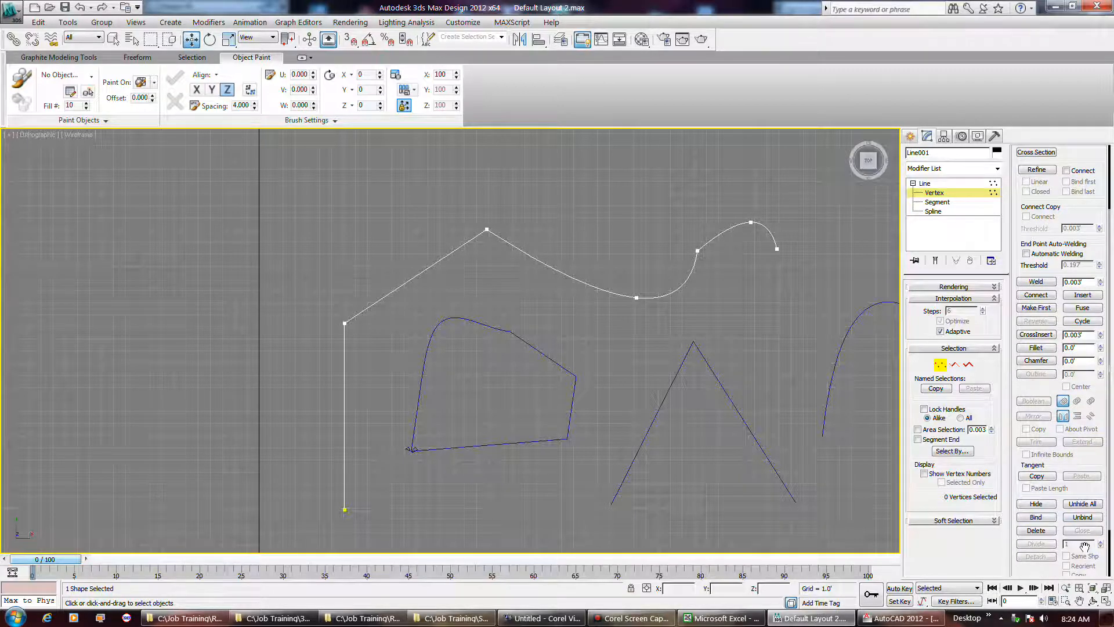
pyautogui.scroll(-2, 1083, 545)
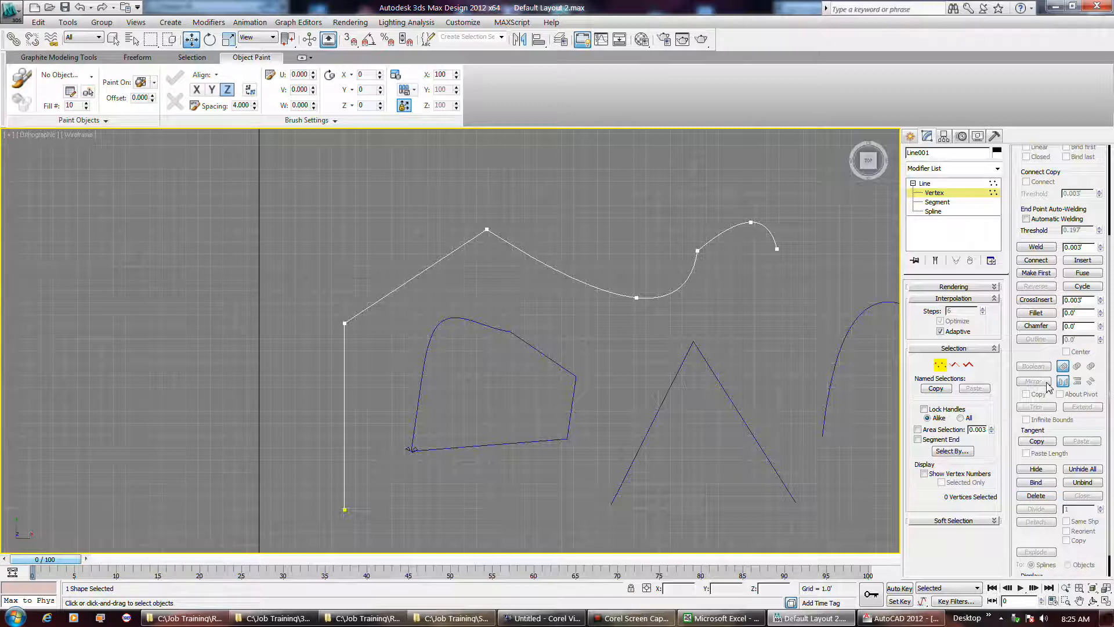
# Move the first line's vertex before the final arch slightly outward and down, and its valley vertex to about X 29.1', Y 30.7'.
pyautogui.click(696, 251)
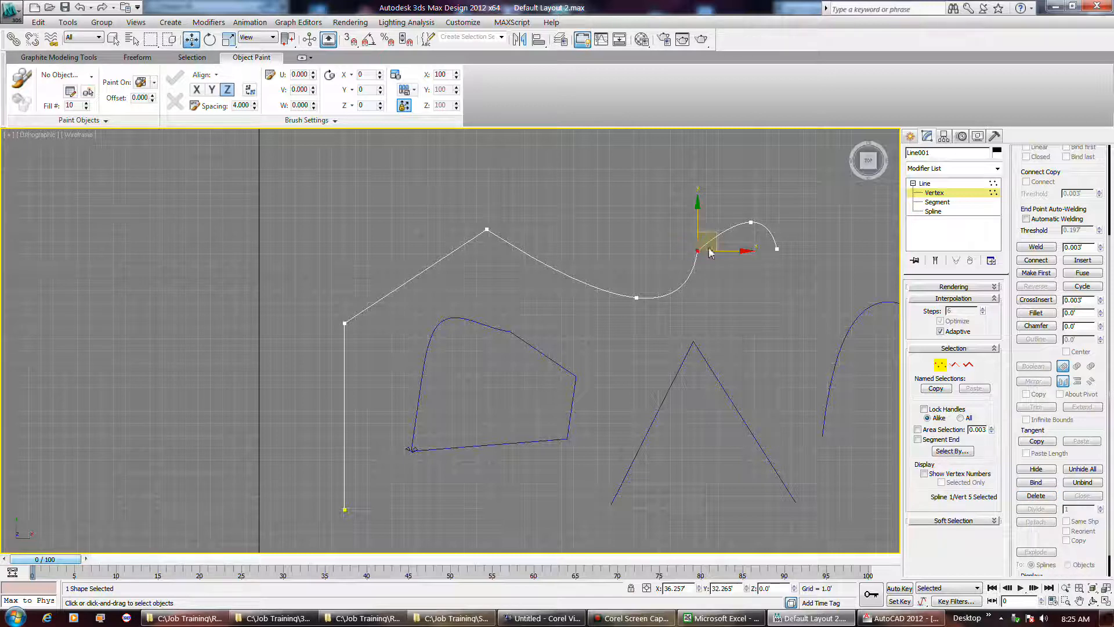
pyautogui.moveTo(716, 238)
pyautogui.mouseDown()
pyautogui.moveTo(721, 254)
pyautogui.moveTo(692, 257)
pyautogui.moveTo(716, 259)
pyautogui.mouseUp()
pyautogui.click(637, 296)
pyautogui.moveTo(637, 297); pyautogui.dragTo(611, 271)
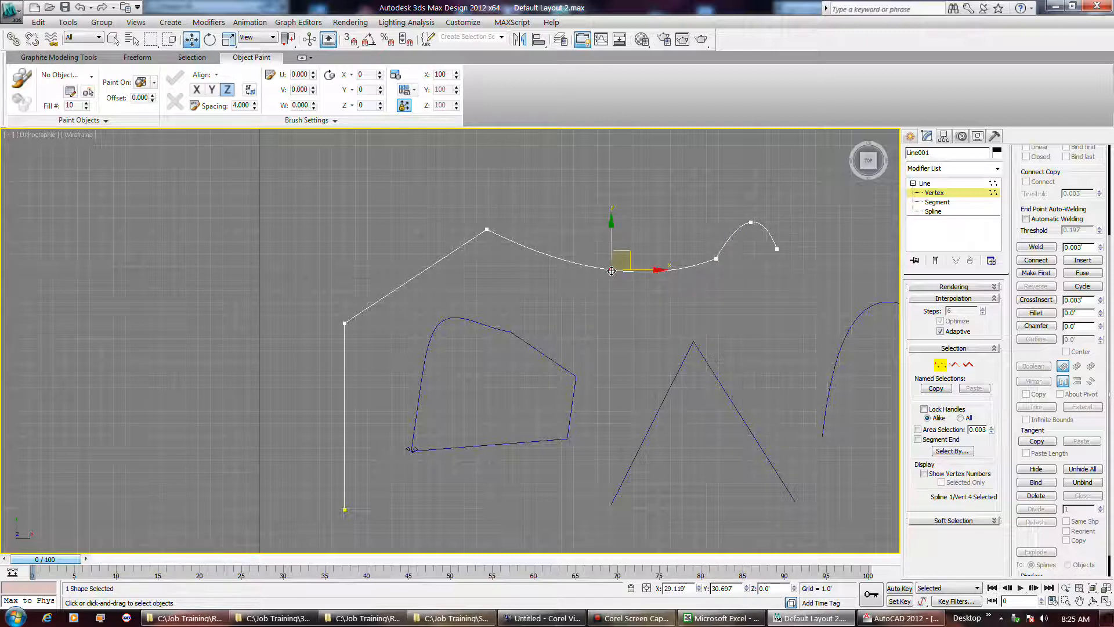
# Switch to Segment level, select the curved segment between the two moved vertices, and change to Spline level.
pyautogui.rightClick(608, 267)
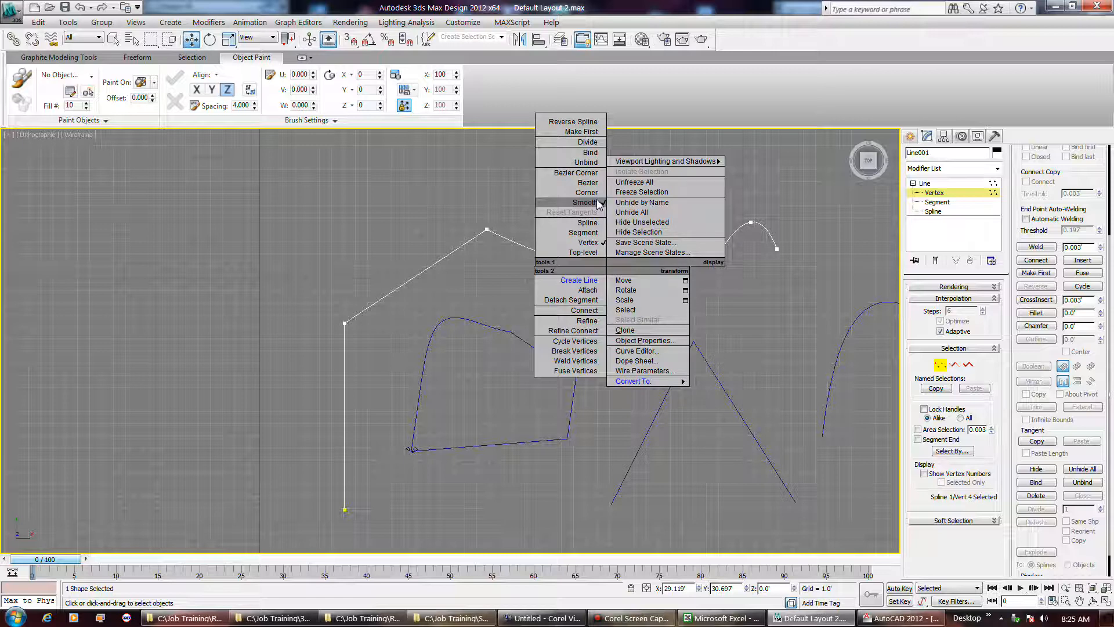
pyautogui.click(597, 233)
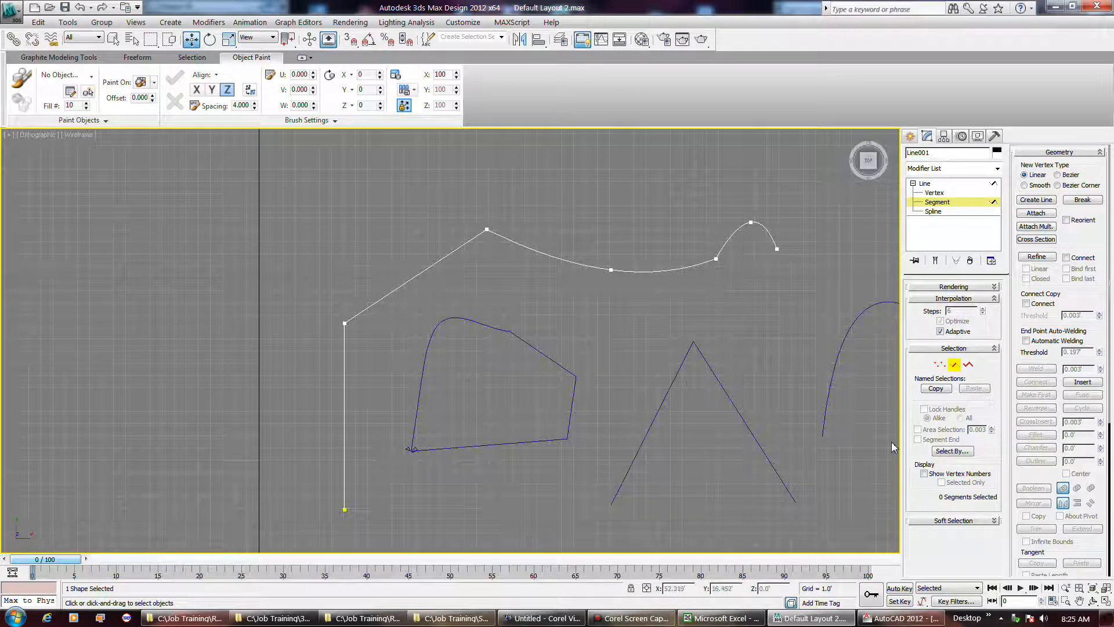
pyautogui.click(700, 262)
pyautogui.rightClick(700, 260)
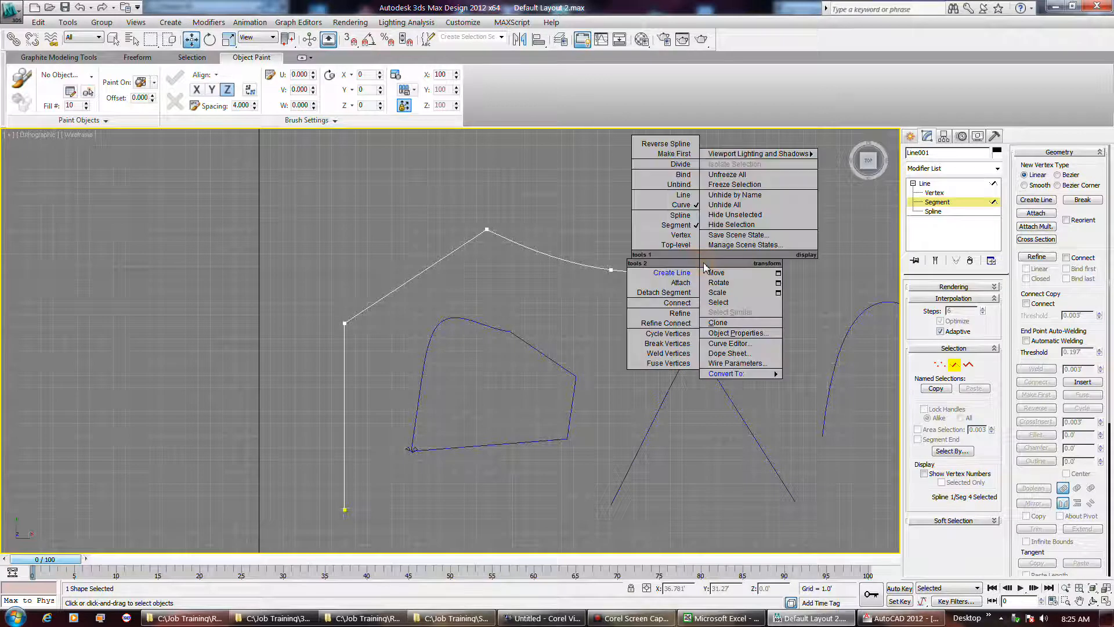
pyautogui.click(680, 215)
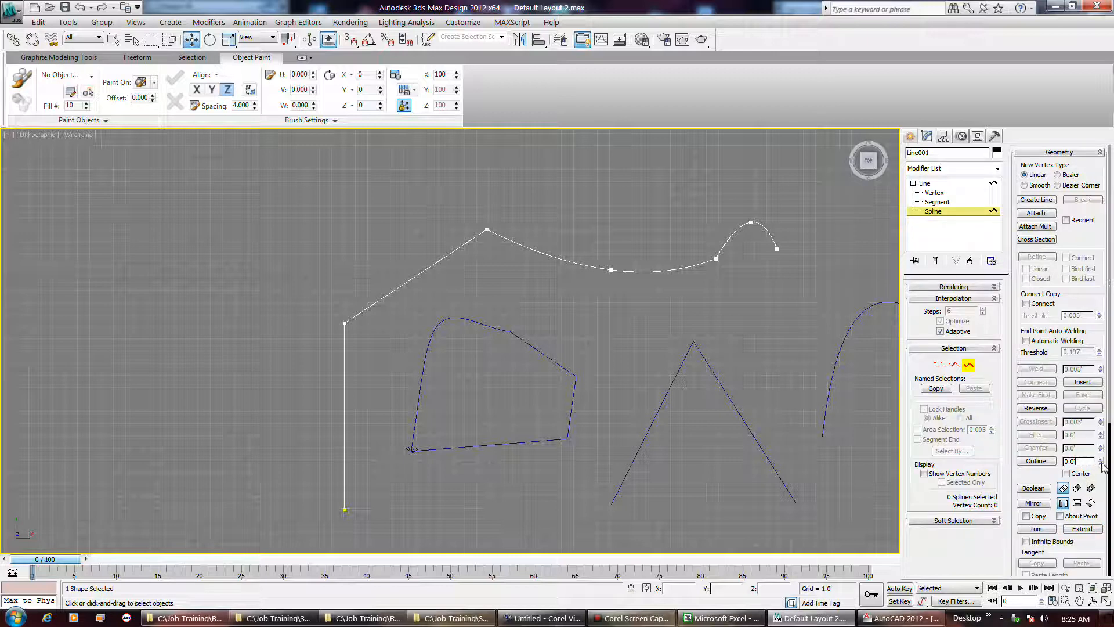
# Outline the first line's spline on both sides by a small freehand amount, and add a second, slightly wider outline around it.
pyautogui.click(1101, 462)
pyautogui.moveTo(1103, 466); pyautogui.dragTo(1102, 447)
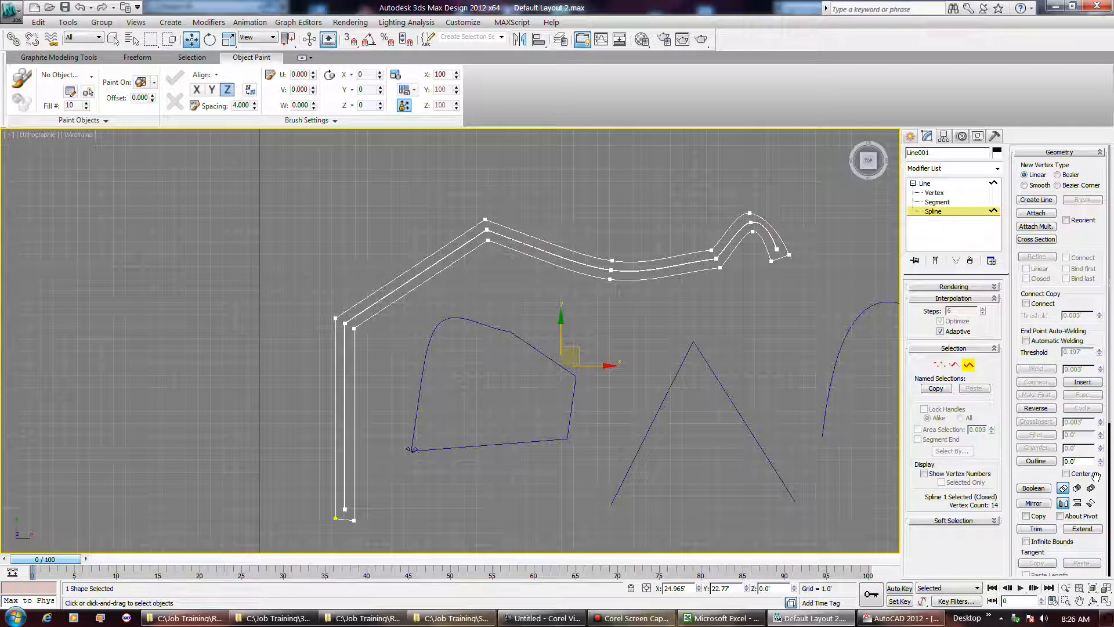
pyautogui.click(1037, 462)
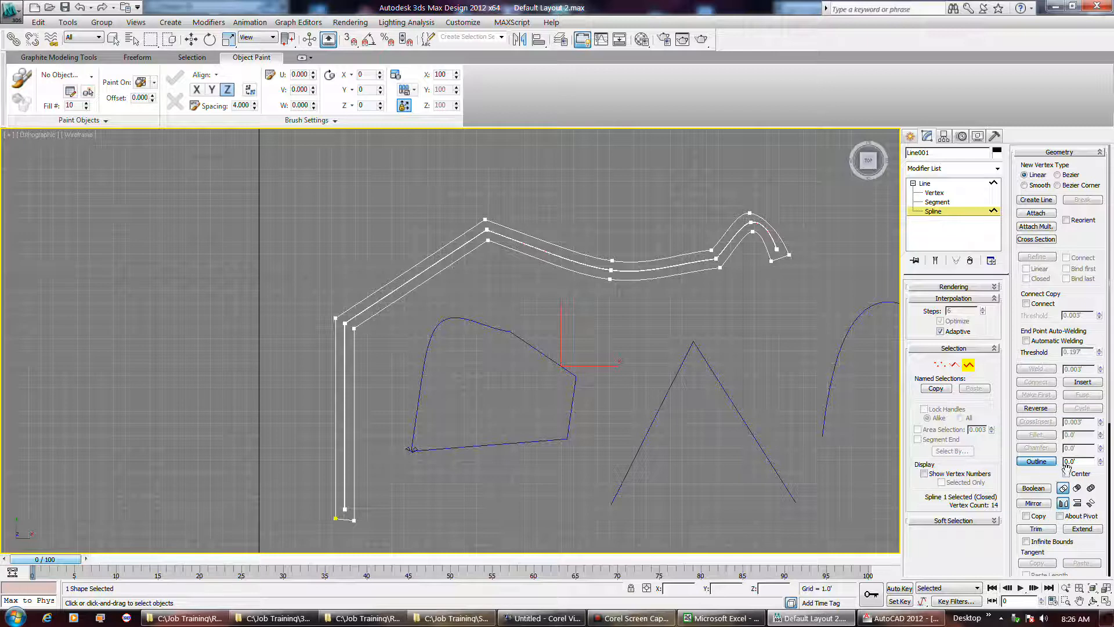
pyautogui.moveTo(1102, 467); pyautogui.dragTo(1101, 440)
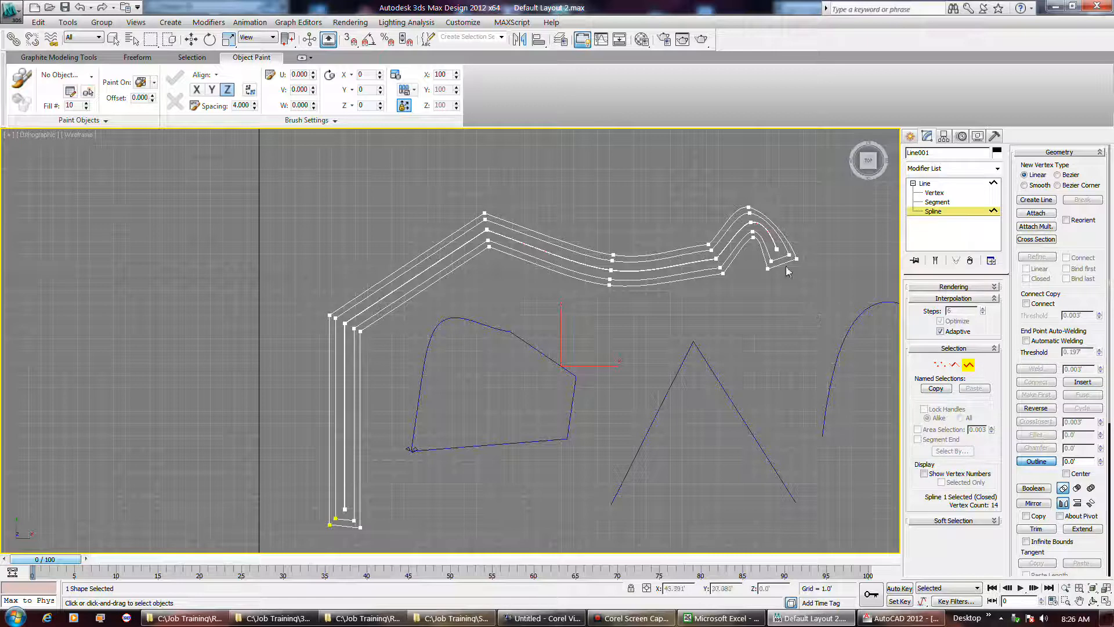
# Outline the selected spline again with a value of 3, and select the outermost closed outline.
pyautogui.doubleClick(1080, 461)
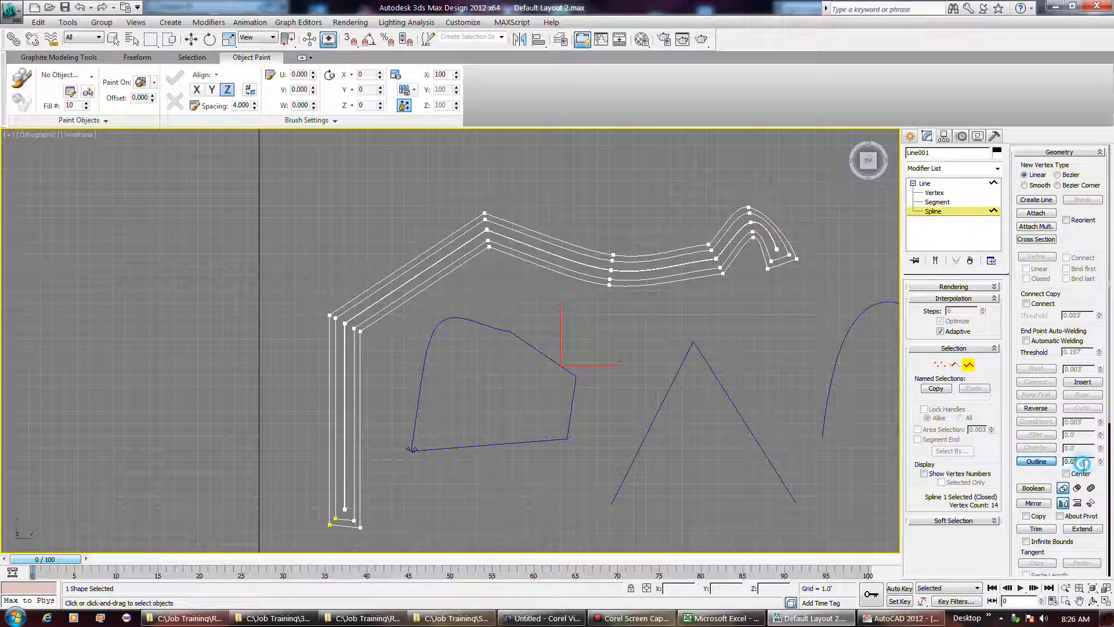
pyautogui.write('3')
pyautogui.press('Return')
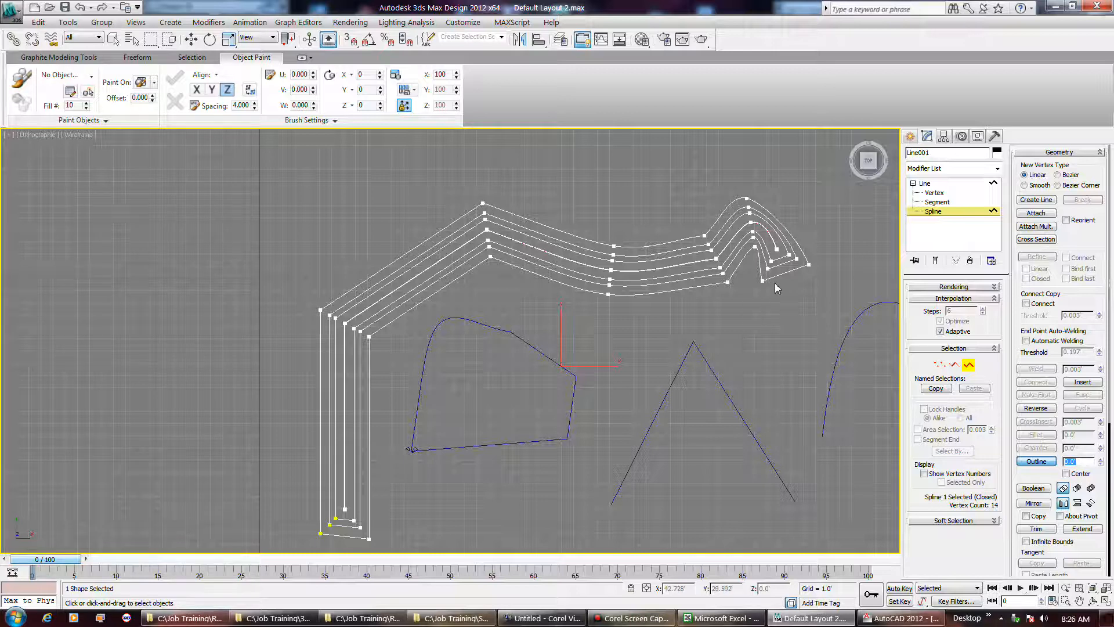
pyautogui.press('w')
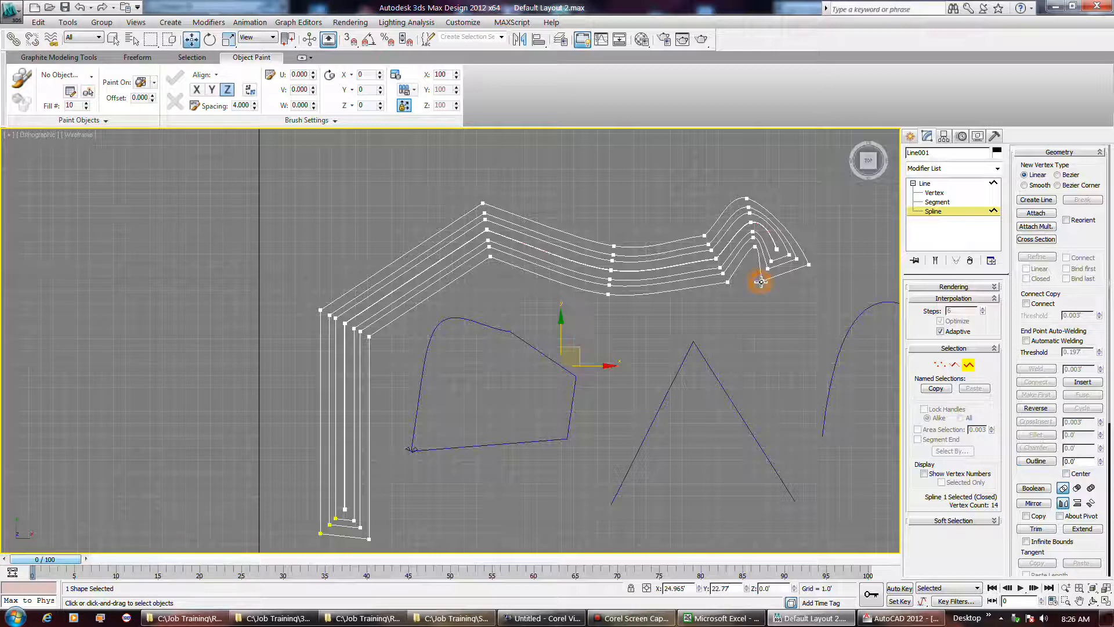
pyautogui.click(761, 281)
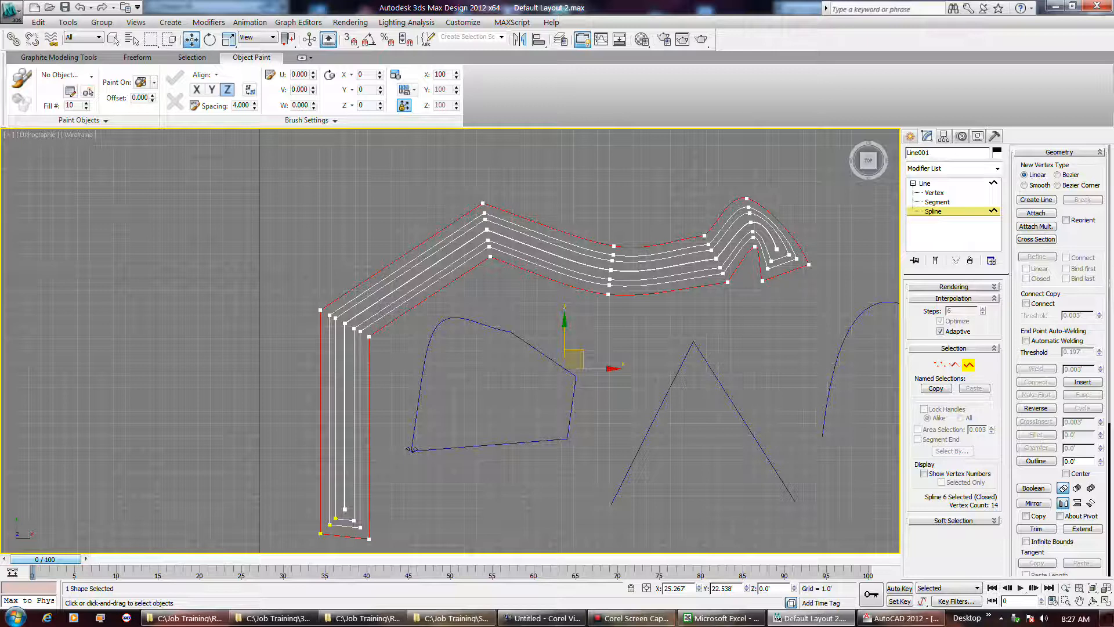
# Move the outermost closed outline up and to the left, move the next outline down and to the right, and clear the spline selection.
pyautogui.click(638, 293)
pyautogui.moveTo(638, 293); pyautogui.dragTo(367, 216)
pyautogui.moveTo(638, 283); pyautogui.dragTo(698, 349)
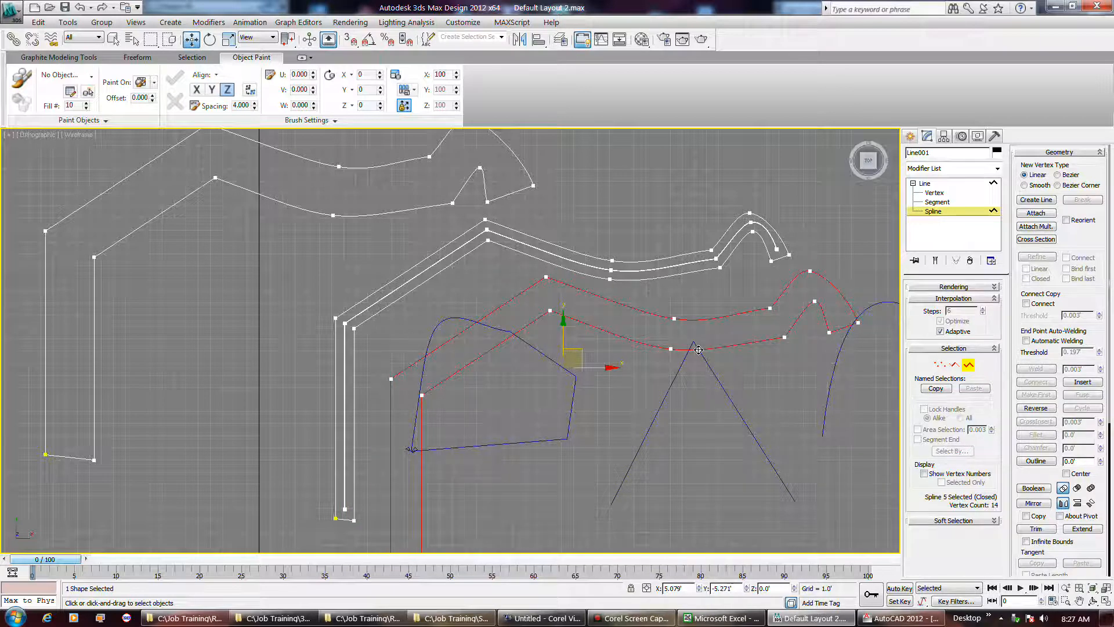
pyautogui.moveTo(698, 350); pyautogui.dragTo(695, 346)
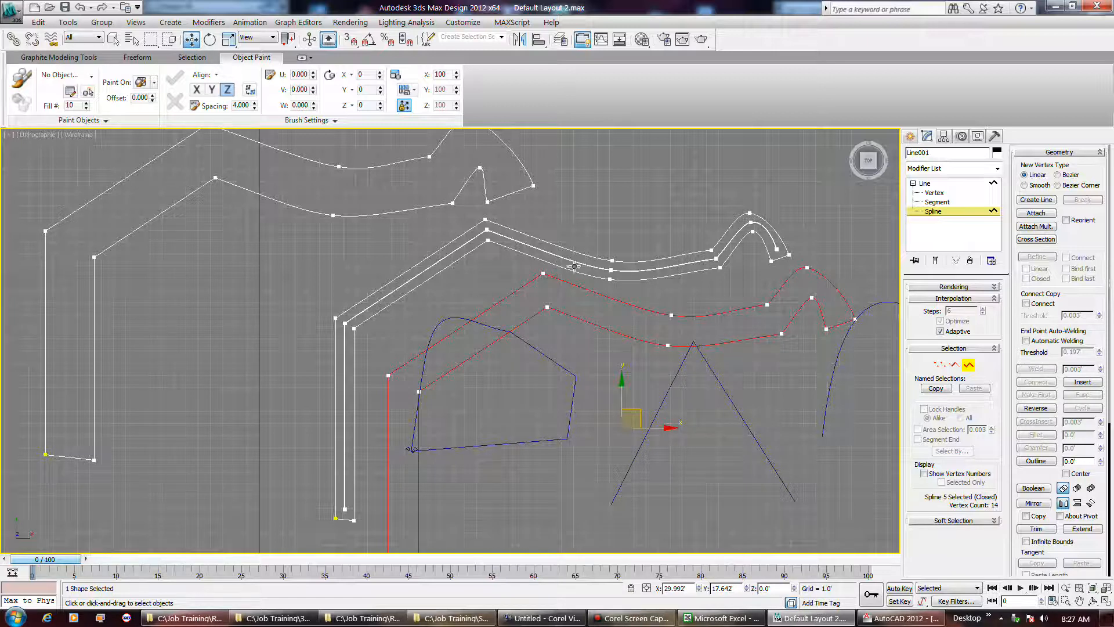
pyautogui.click(683, 367)
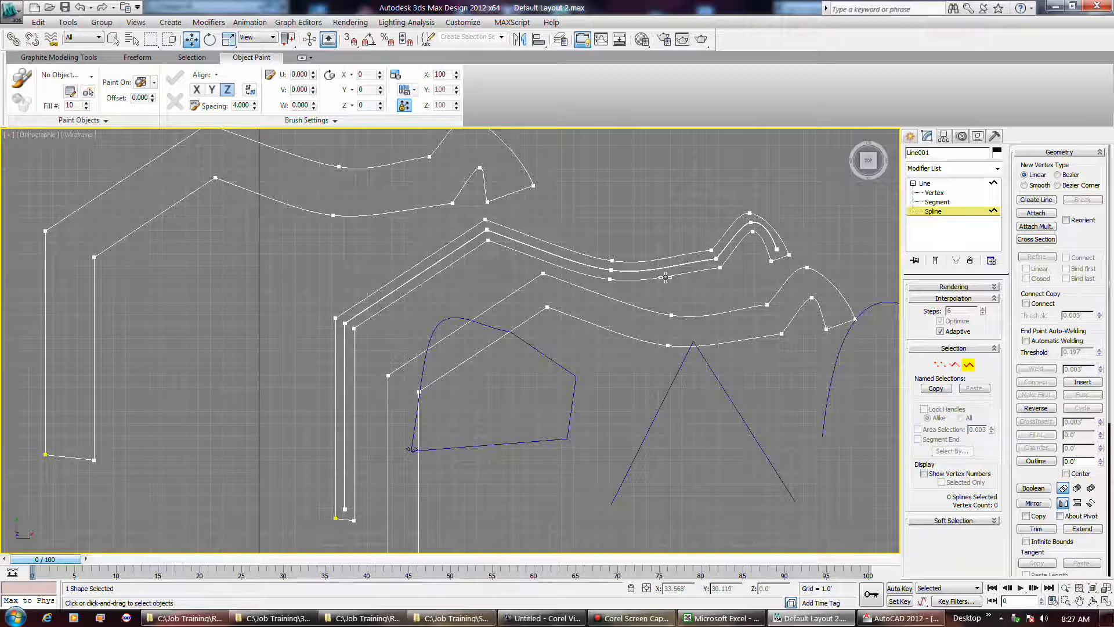
# Move the narrowest closed outline down and to the left of the original spline, leave Spline level and deselect the line.
pyautogui.scroll(-3, 660, 218)
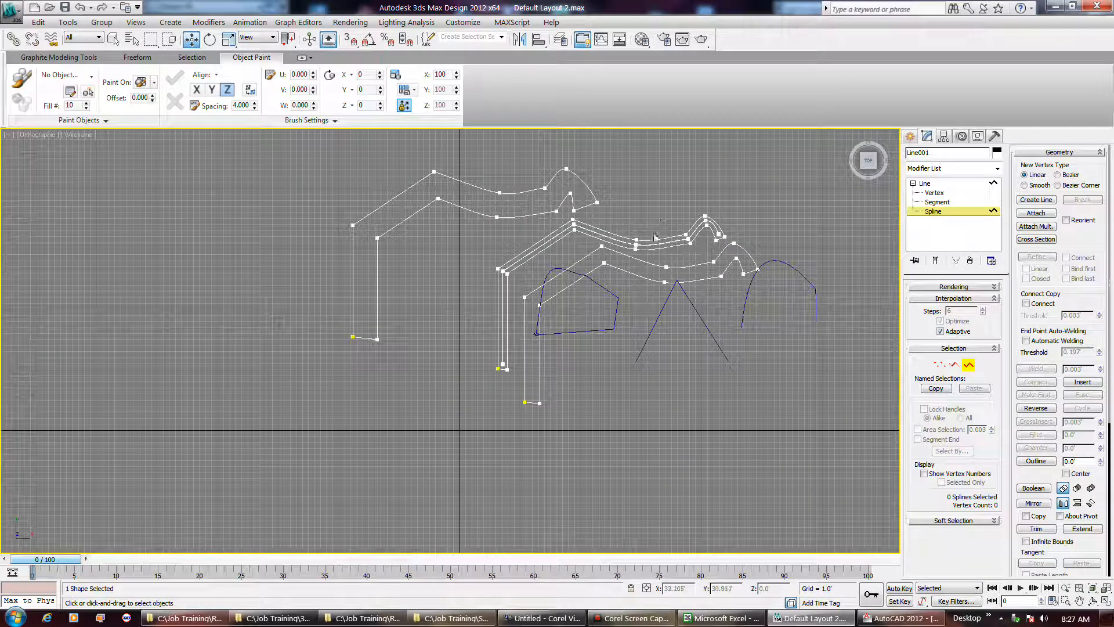
pyautogui.moveTo(654, 243); pyautogui.dragTo(401, 377)
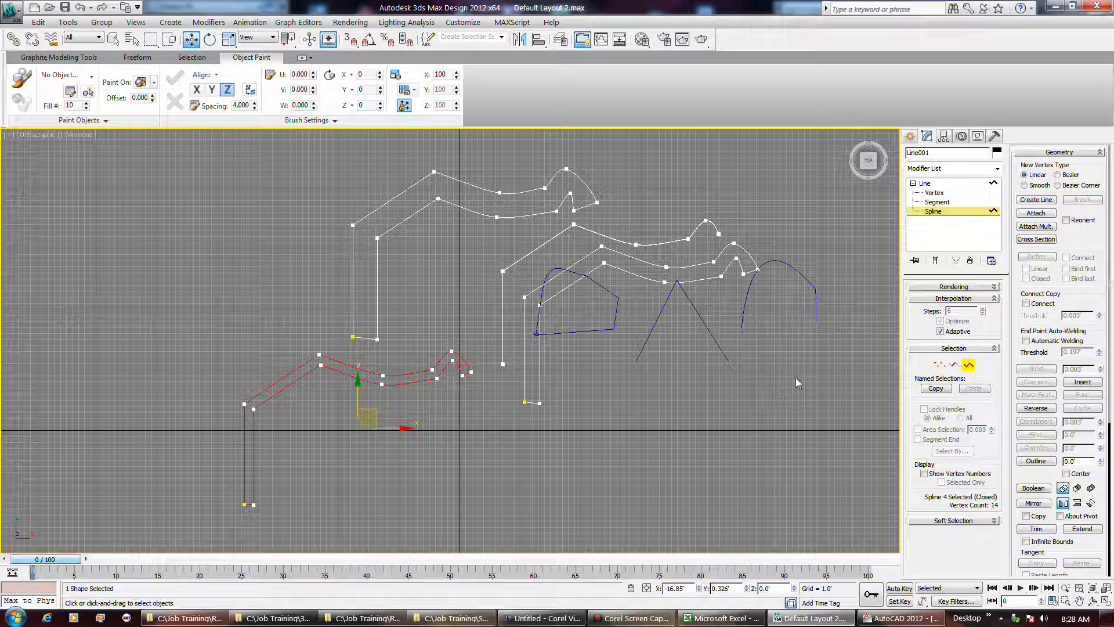
pyautogui.click(972, 365)
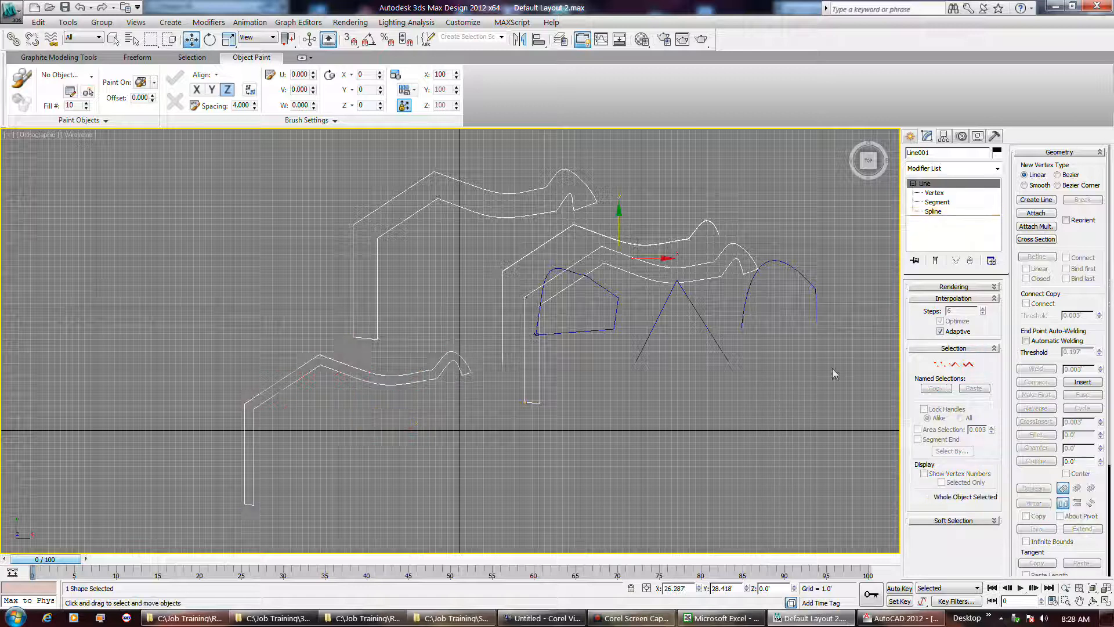
pyautogui.click(771, 373)
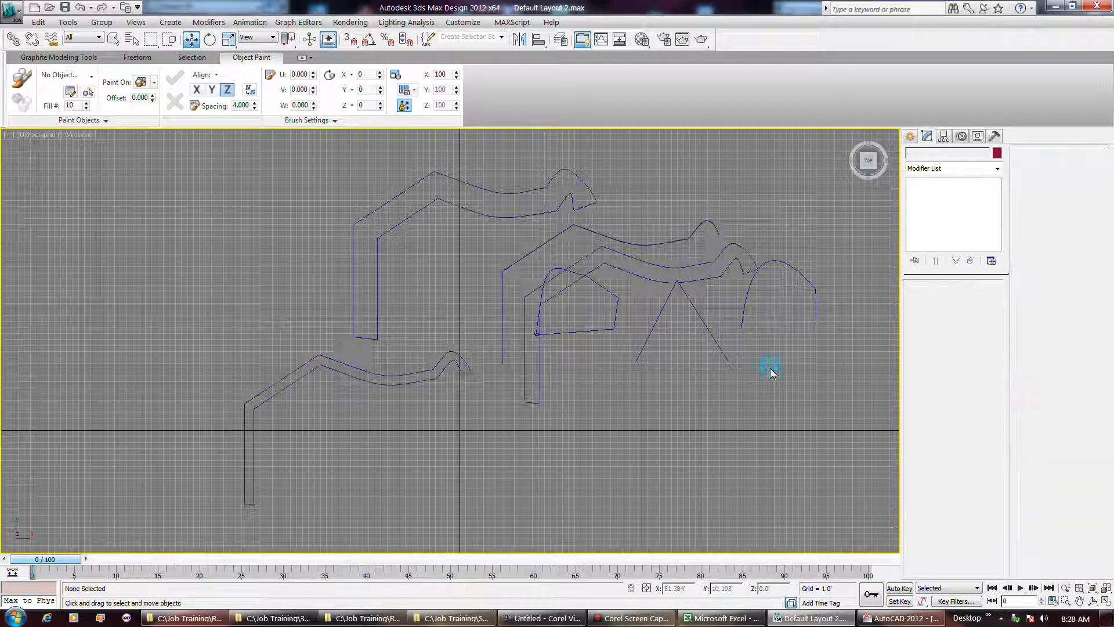
# Reselect the outlined line and, at Segment level, select the lower segment before the arch of the outline overlapping the blue shapes.
pyautogui.click(715, 279)
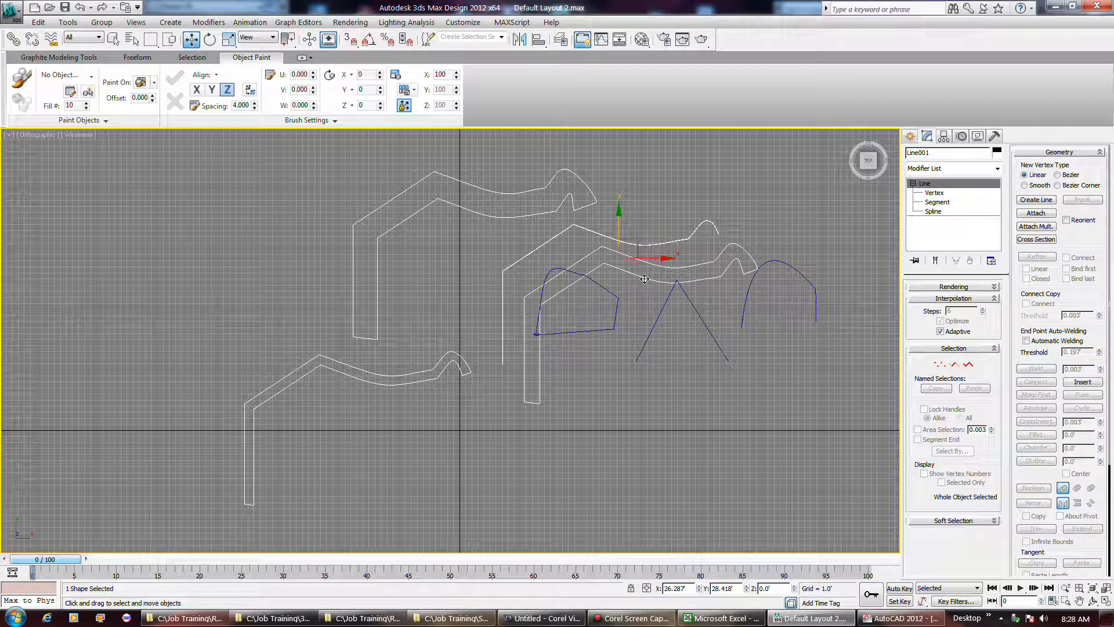
pyautogui.click(933, 202)
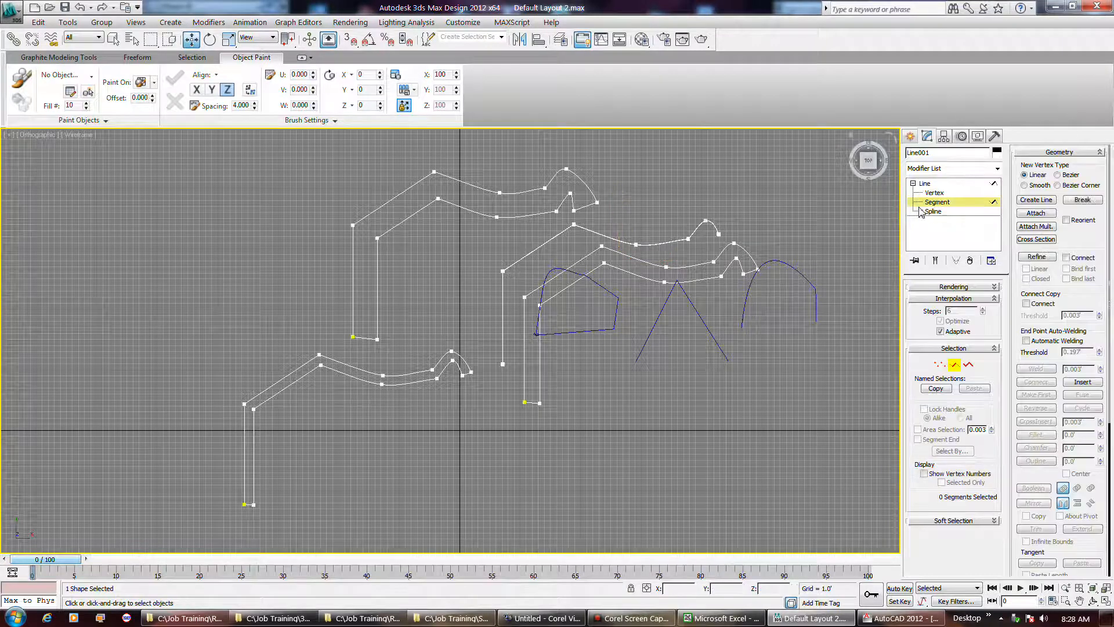
pyautogui.click(698, 280)
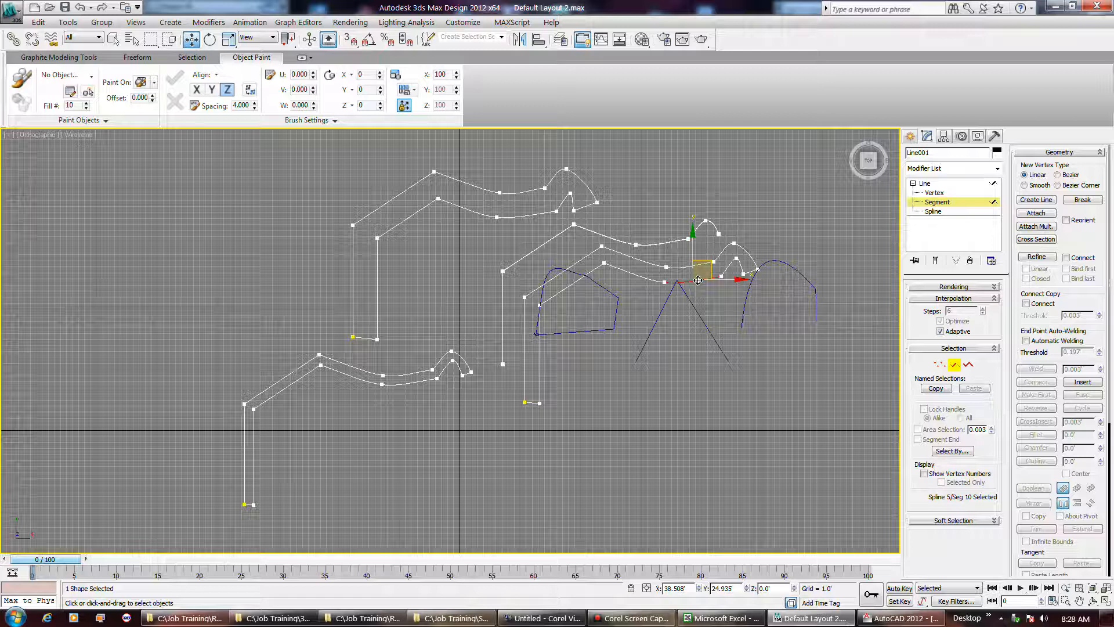
pyautogui.moveTo(631, 619)
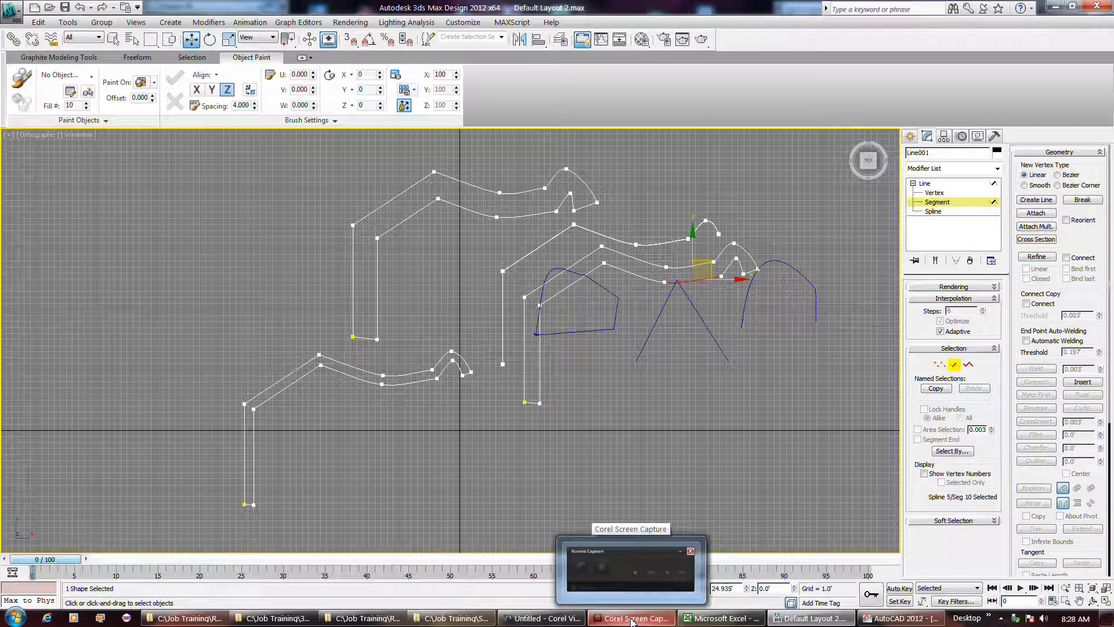
# At Spline level, select the closed outline overlapping the blue shapes and detach it as a separate shape with the default name.
pyautogui.click(933, 211)
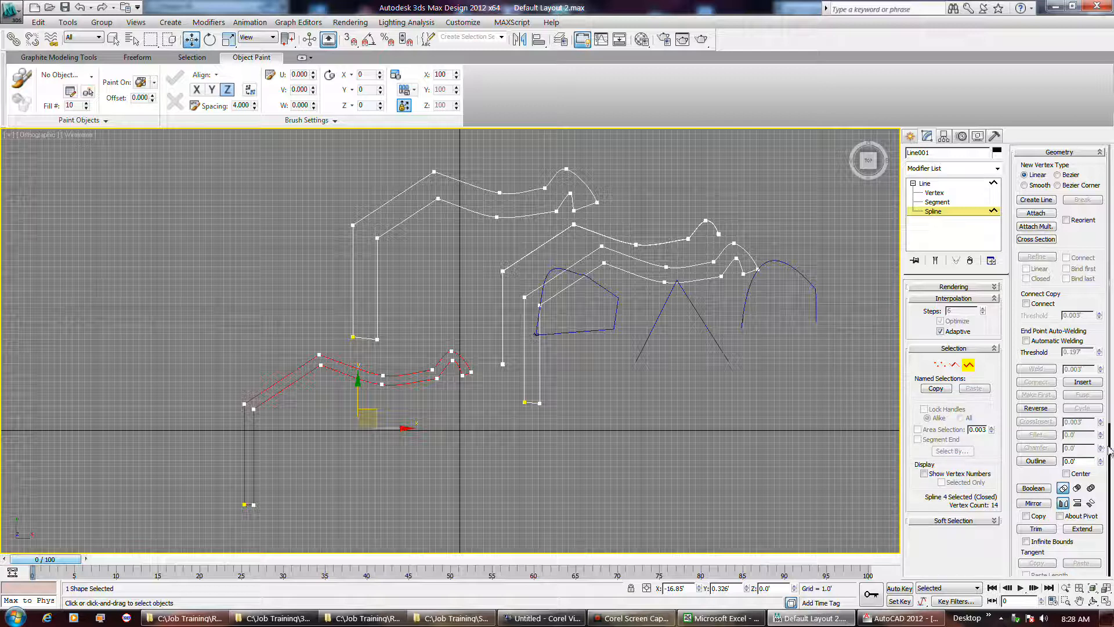
pyautogui.rightClick(758, 271)
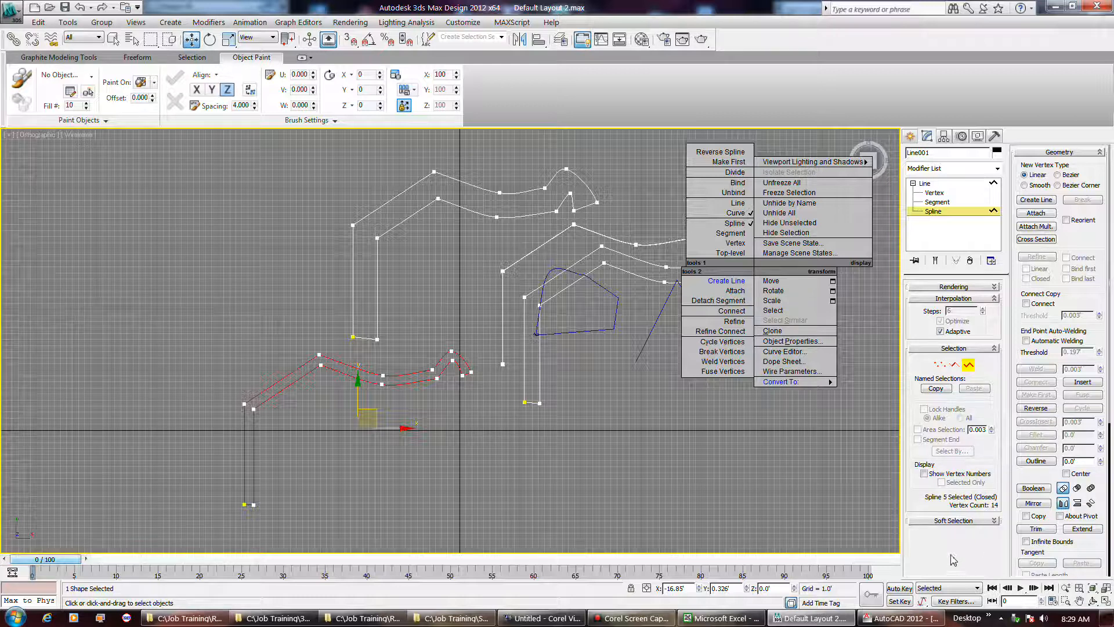
pyautogui.click(637, 619)
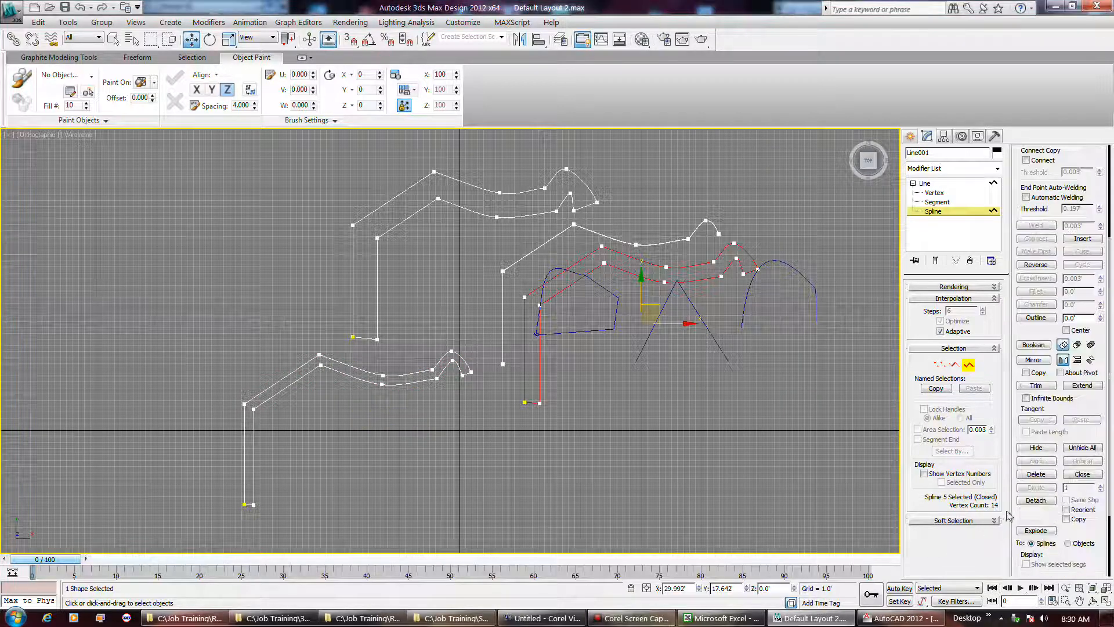
pyautogui.click(1046, 502)
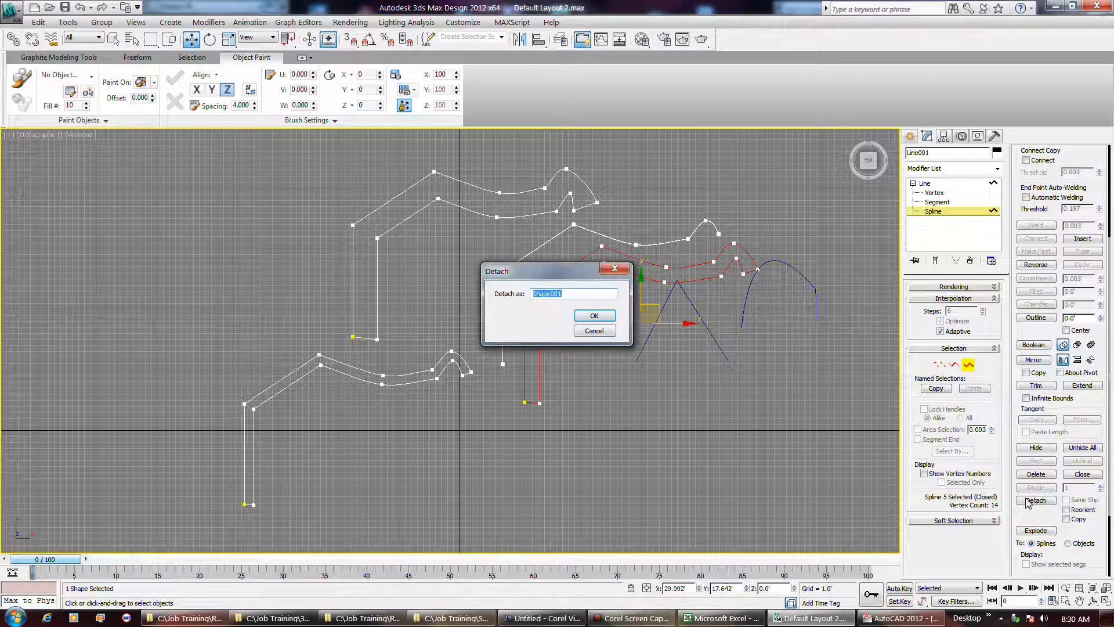
pyautogui.click(604, 315)
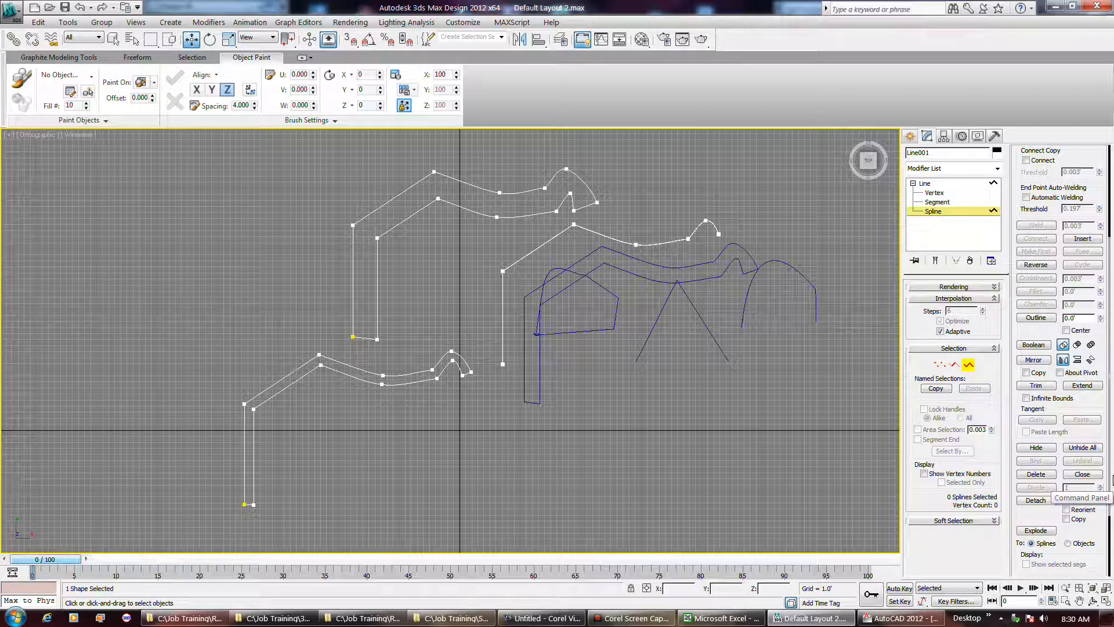
# Select the uppermost closed outline, create a horizontally mirrored copy in place, try moving the copy to the left and undo that move.
pyautogui.moveTo(1108, 477); pyautogui.dragTo(1110, 461)
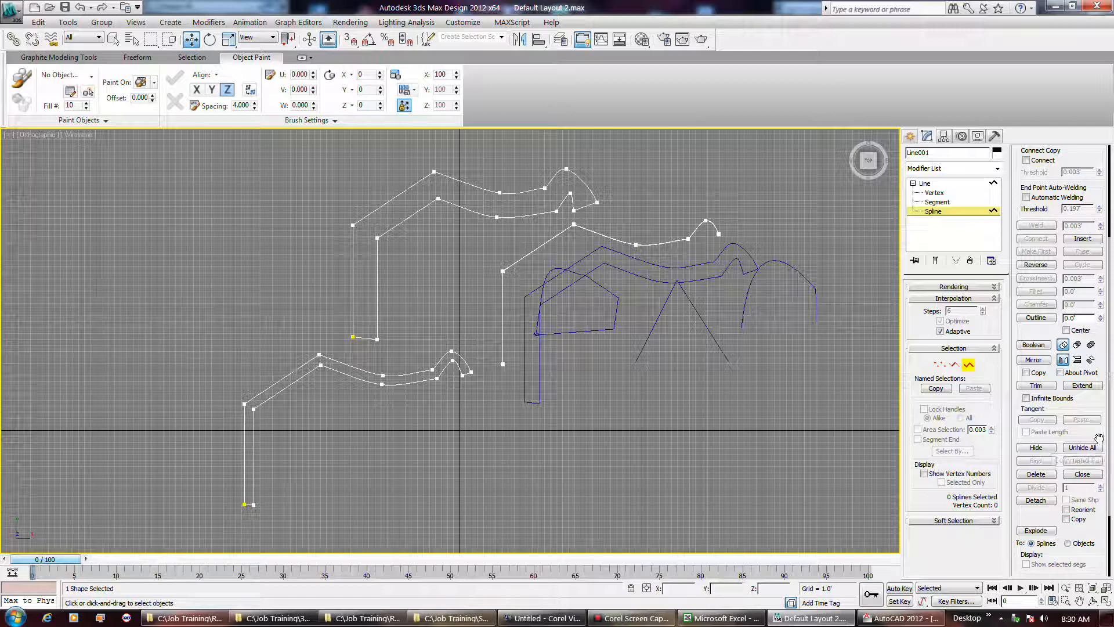
pyautogui.scroll(2, 1106, 439)
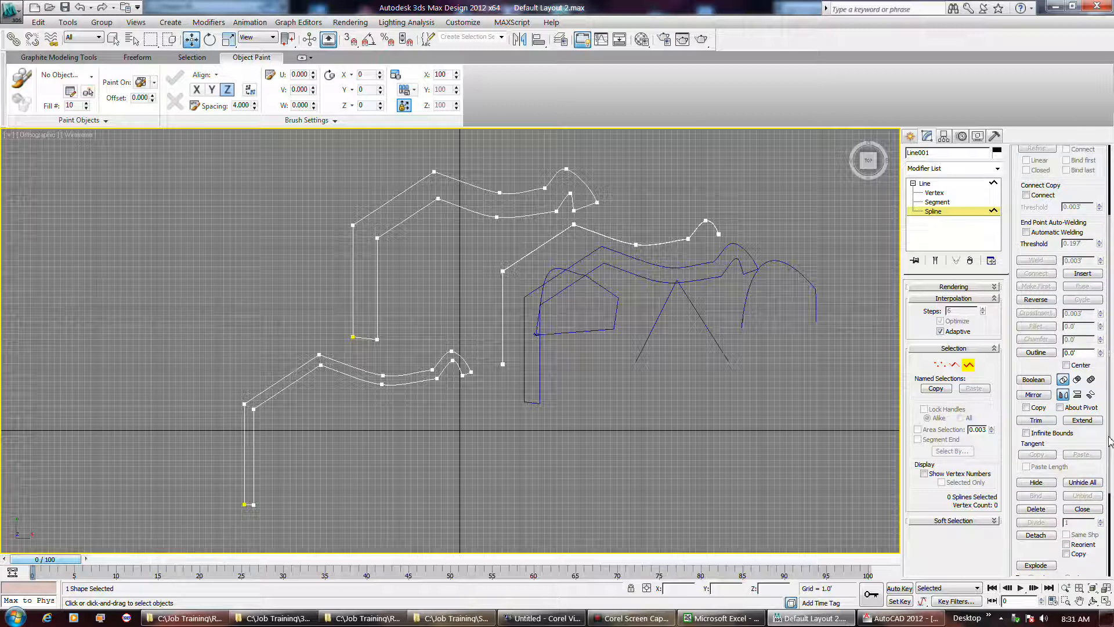
pyautogui.scroll(1, 1110, 443)
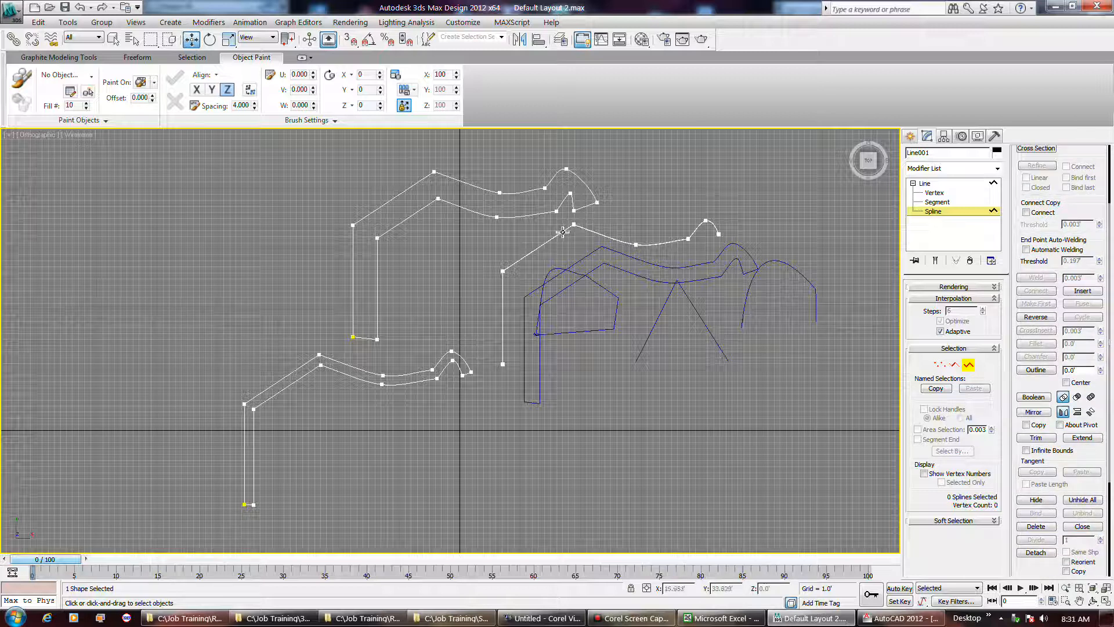
pyautogui.click(540, 216)
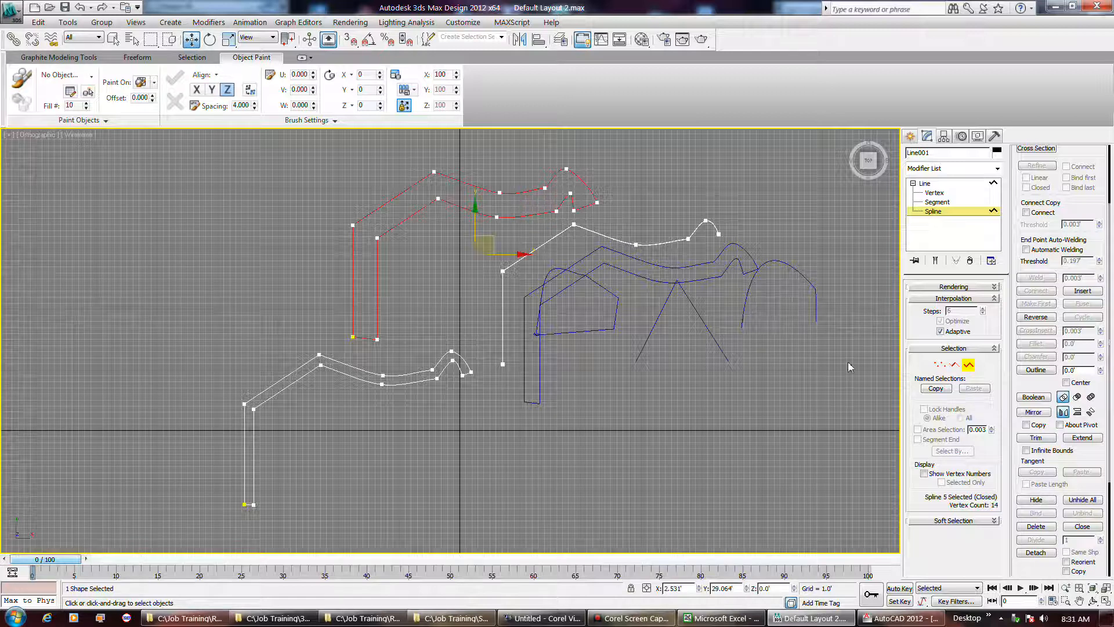
pyautogui.click(1037, 412)
pyautogui.click(1037, 412)
pyautogui.click(1027, 425)
pyautogui.click(1034, 411)
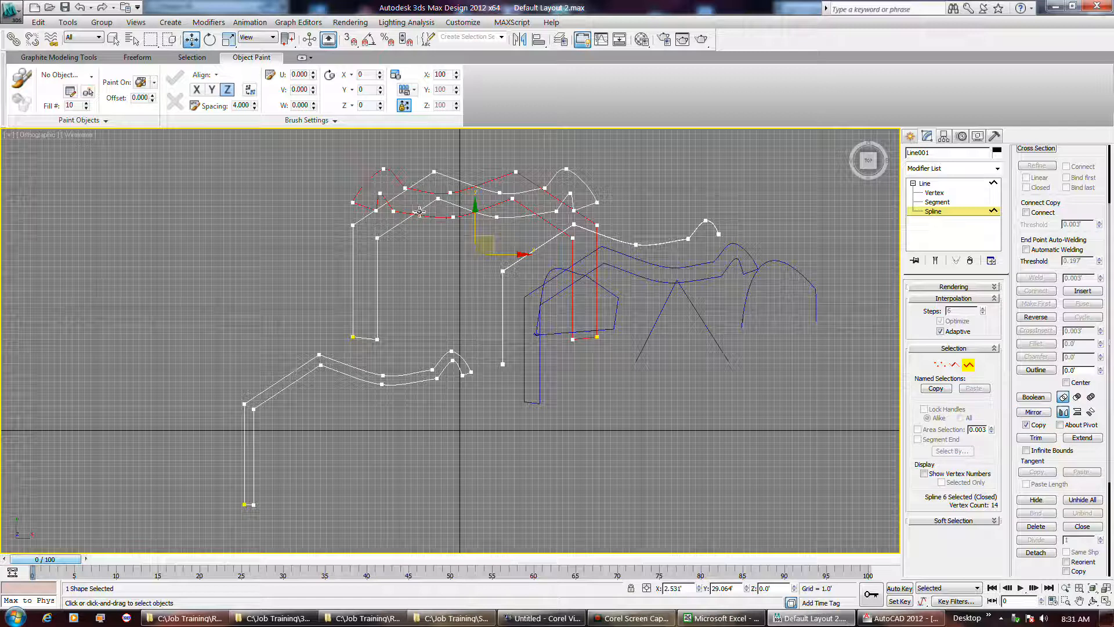
pyautogui.moveTo(420, 212); pyautogui.dragTo(271, 226)
pyautogui.hotkey('ctrl', 'z')
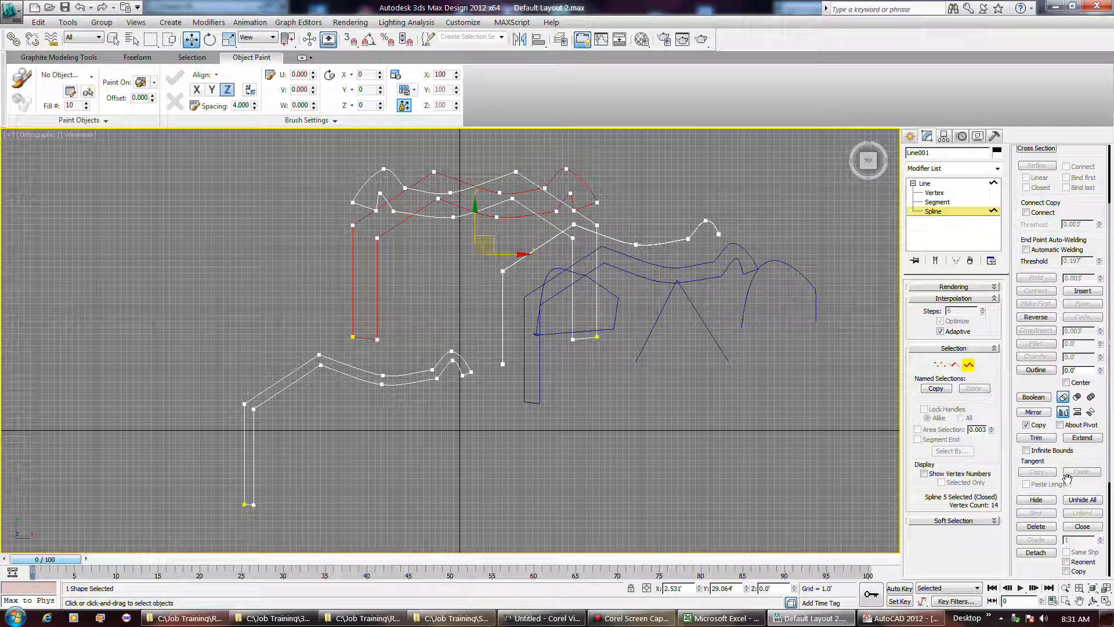
# Mirror the selected outline about its pivot and back without copying, and create a mirrored copy of it about the pivot.
pyautogui.click(1025, 426)
pyautogui.click(1060, 425)
pyautogui.click(1039, 414)
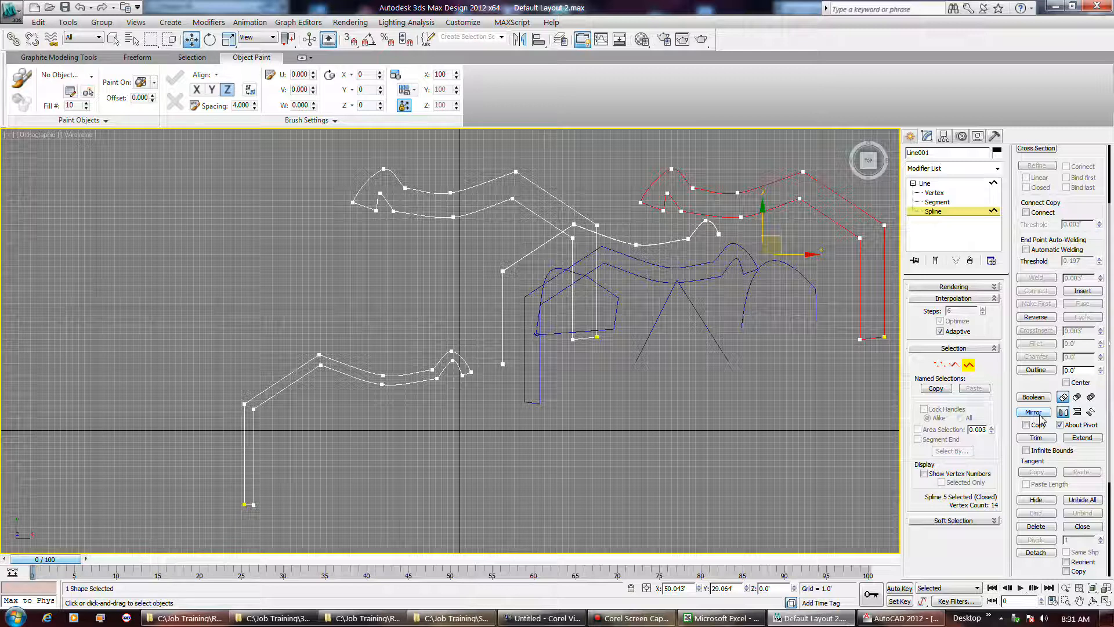
pyautogui.click(1039, 414)
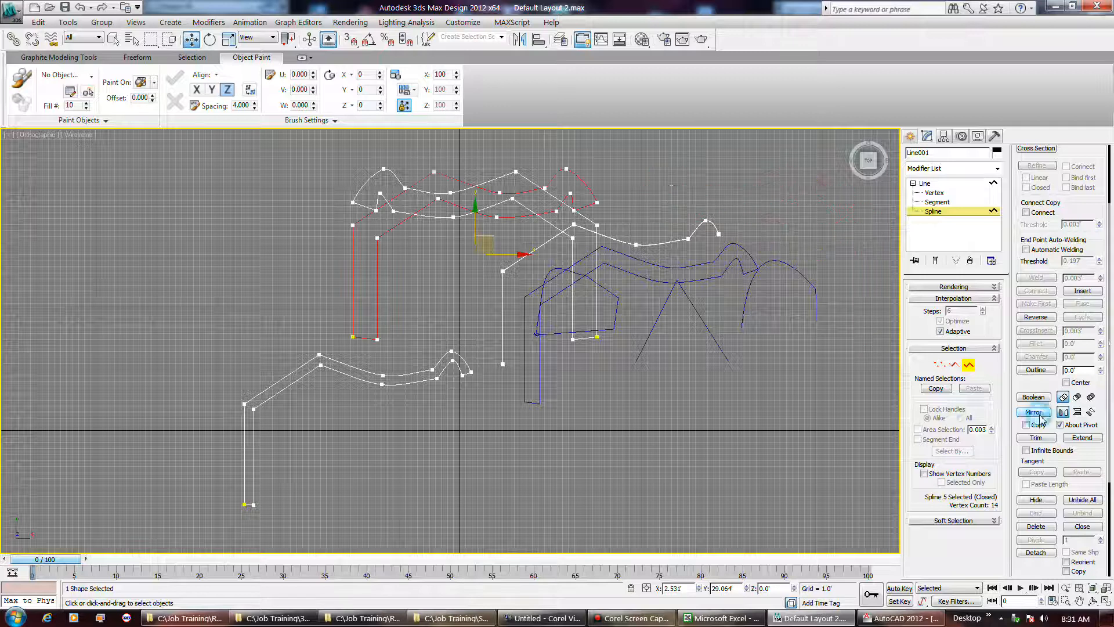
pyautogui.click(1027, 424)
pyautogui.click(1035, 412)
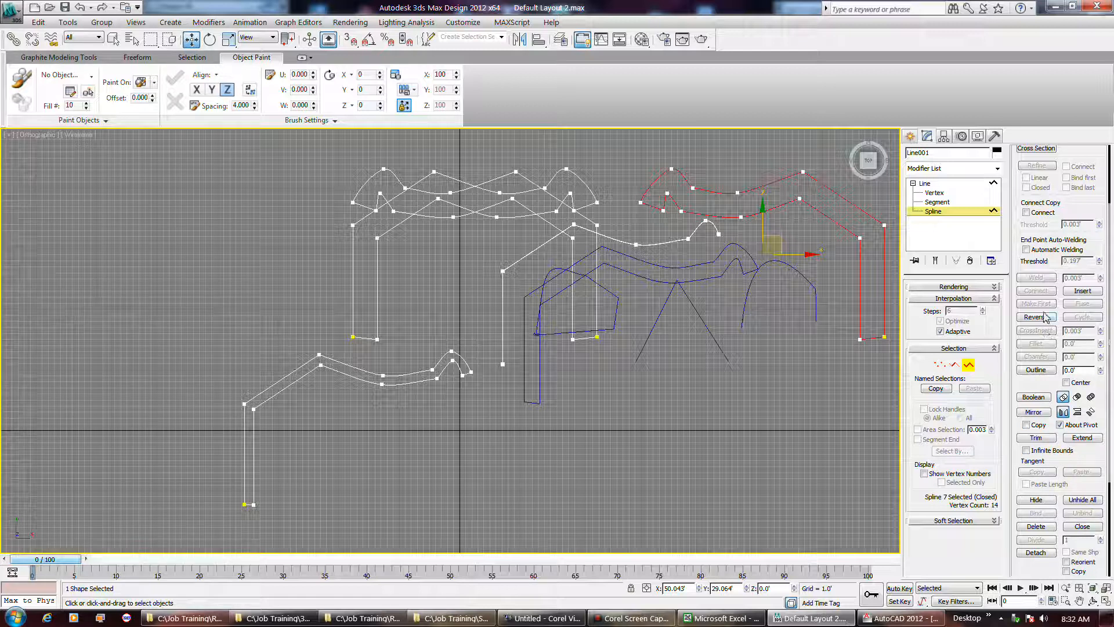
# Display the vertex numbers on all of the line's splines and hide them again.
pyautogui.scroll(4, 1046, 316)
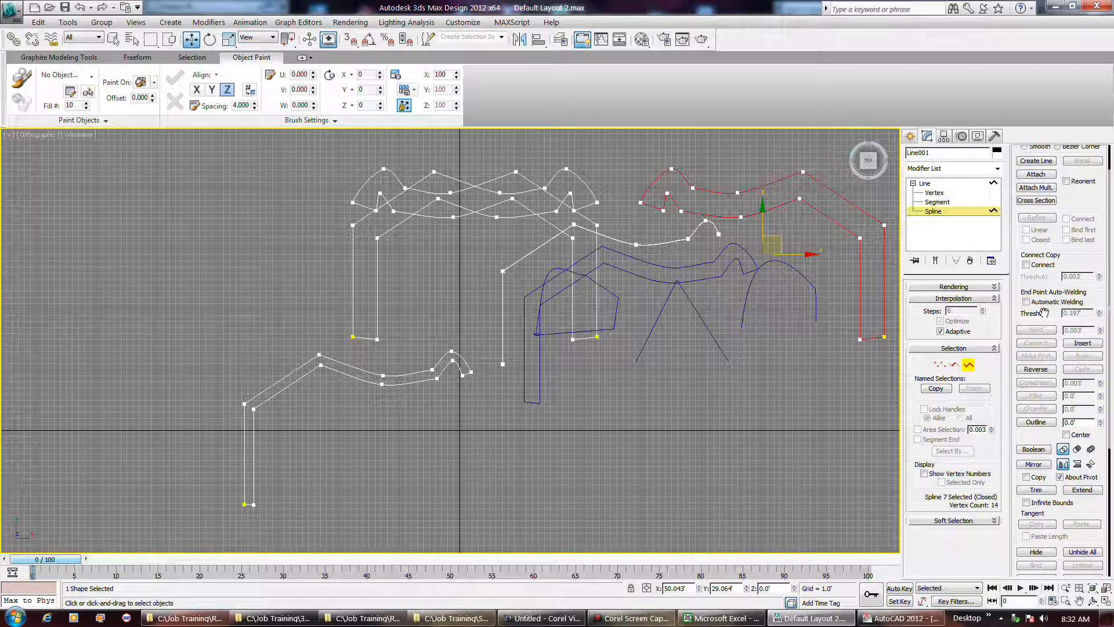
pyautogui.scroll(2, 1043, 311)
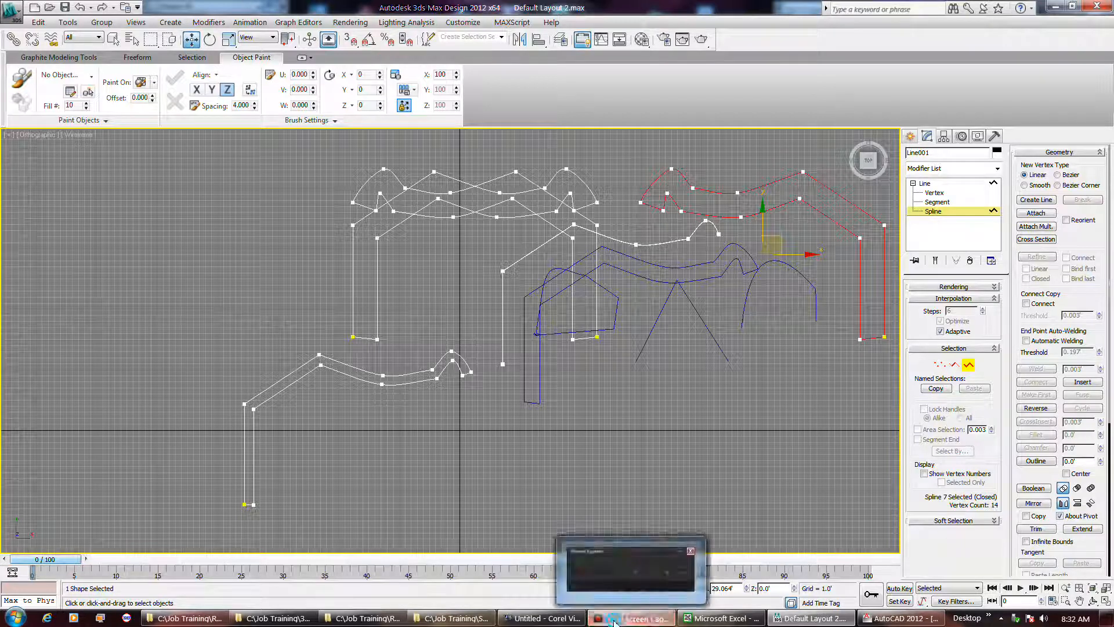
pyautogui.click(924, 474)
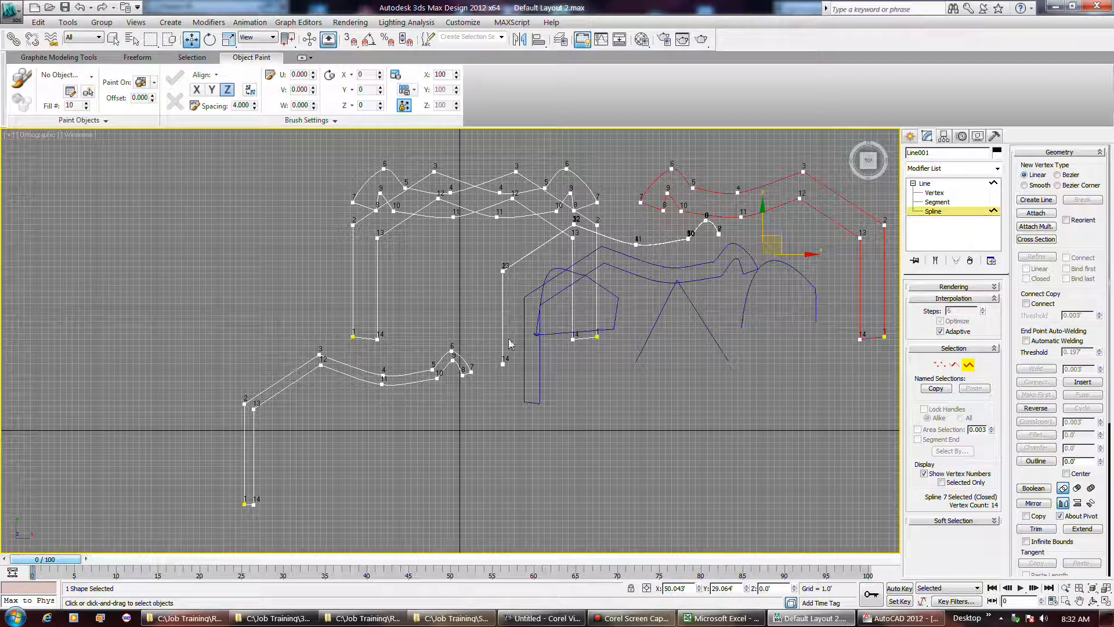
pyautogui.click(923, 473)
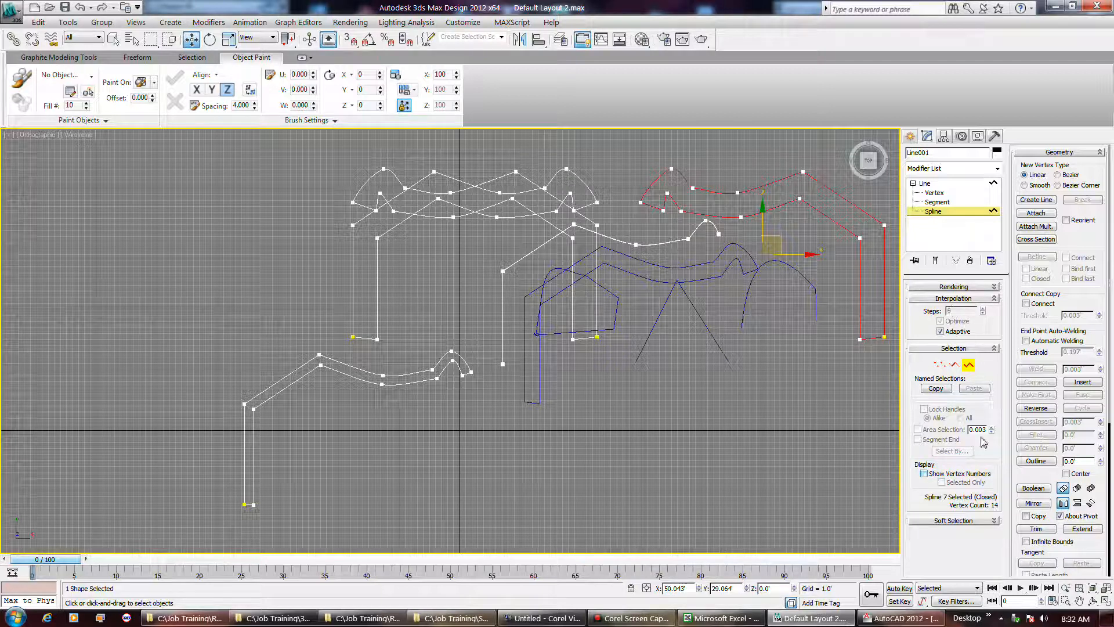
# Enable soft selection, select the inner corner vertex of the far-right outline at Vertex level, set the falloff to 1.368', and disable soft selection.
pyautogui.click(963, 520)
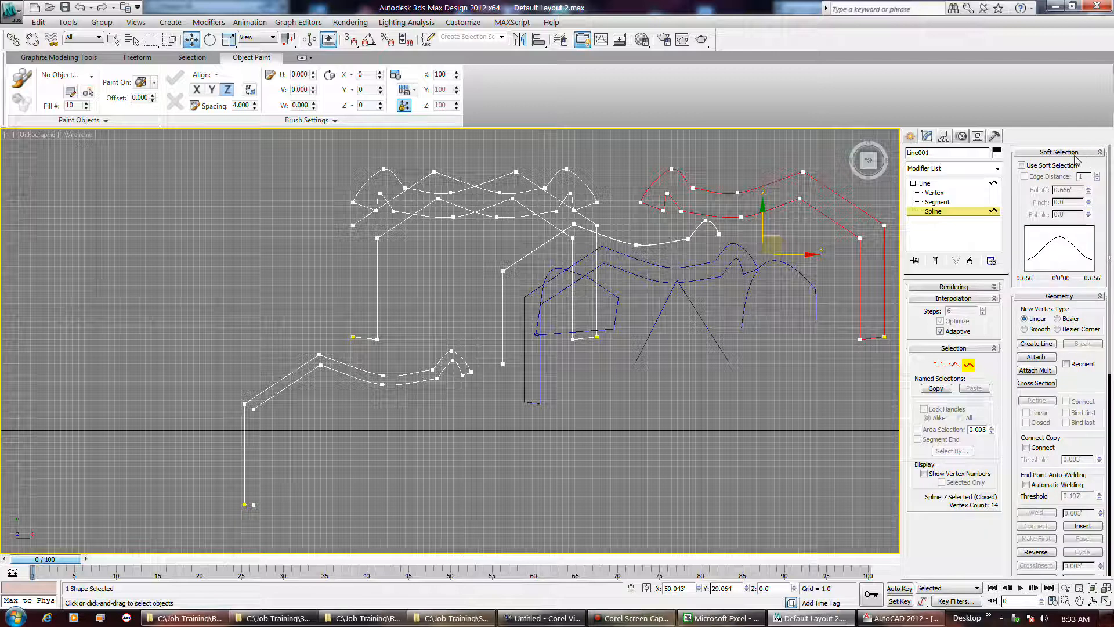
pyautogui.click(1021, 166)
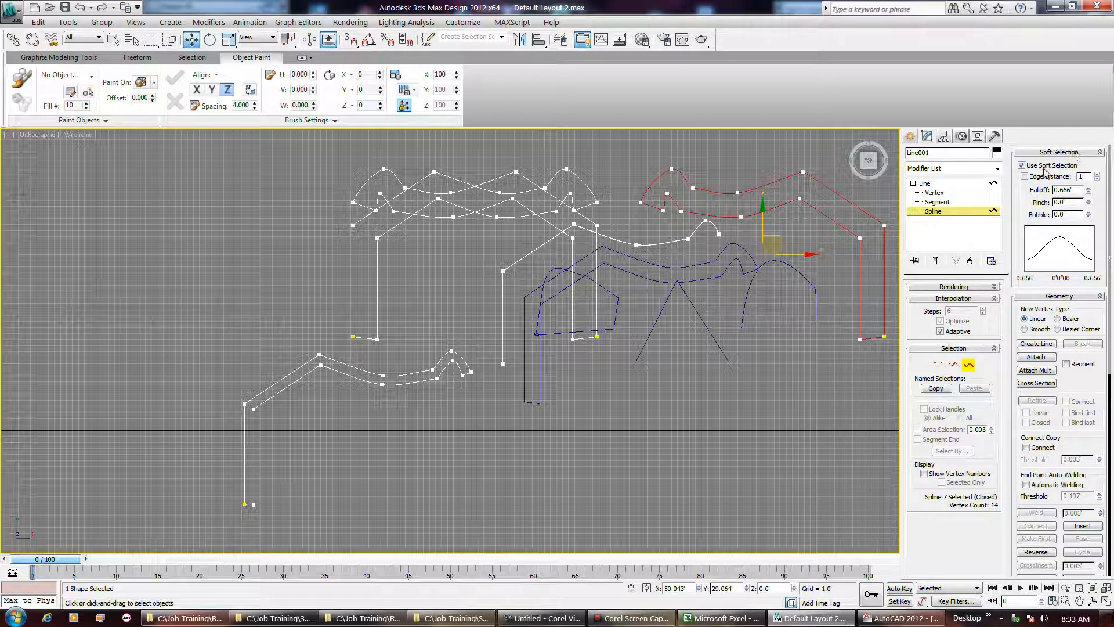
pyautogui.click(934, 193)
pyautogui.click(801, 201)
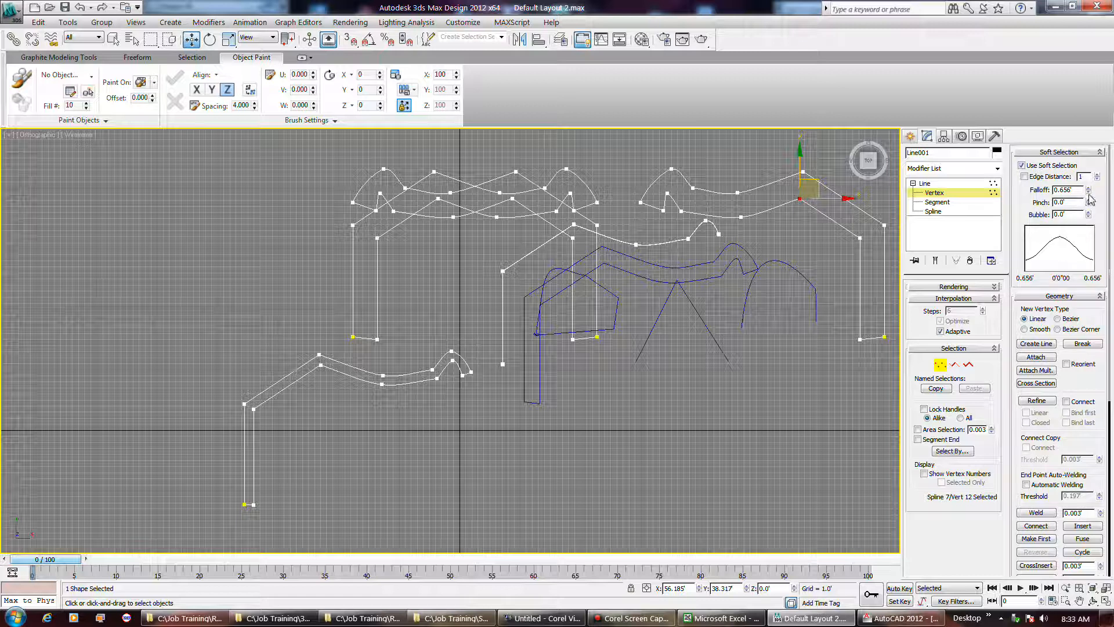
pyautogui.moveTo(1088, 195); pyautogui.dragTo(1088, 70)
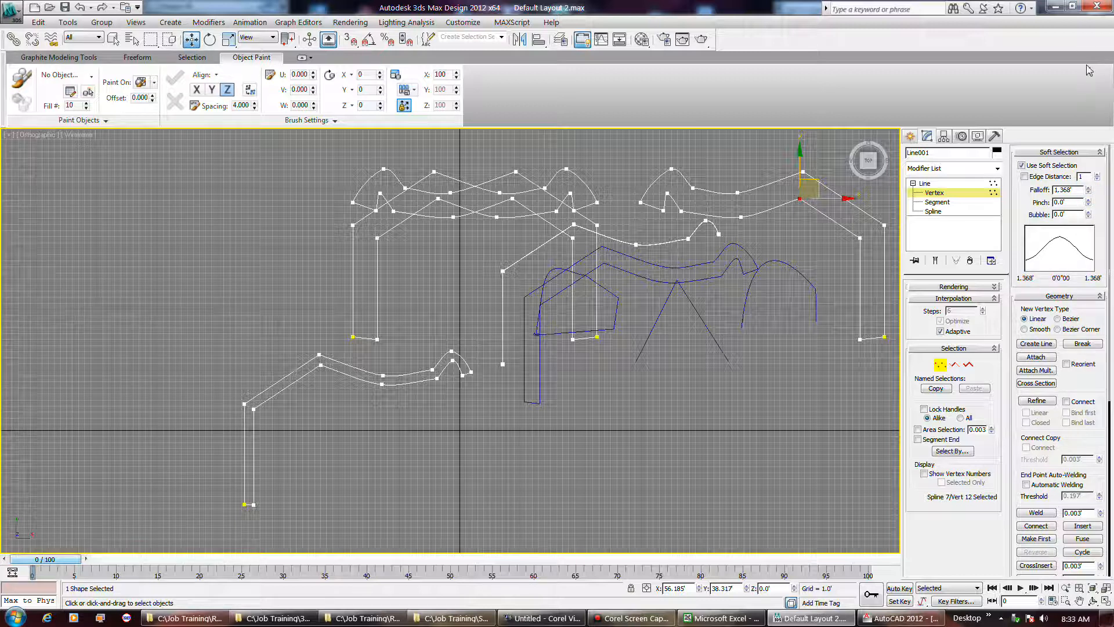
pyautogui.click(1021, 166)
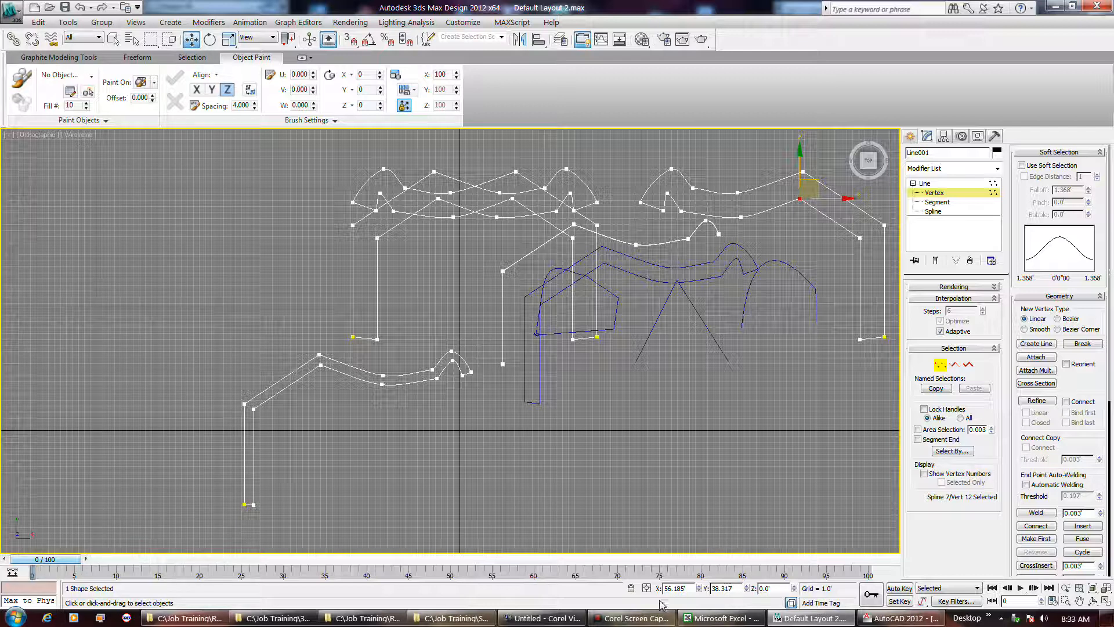
pyautogui.moveTo(651, 620)
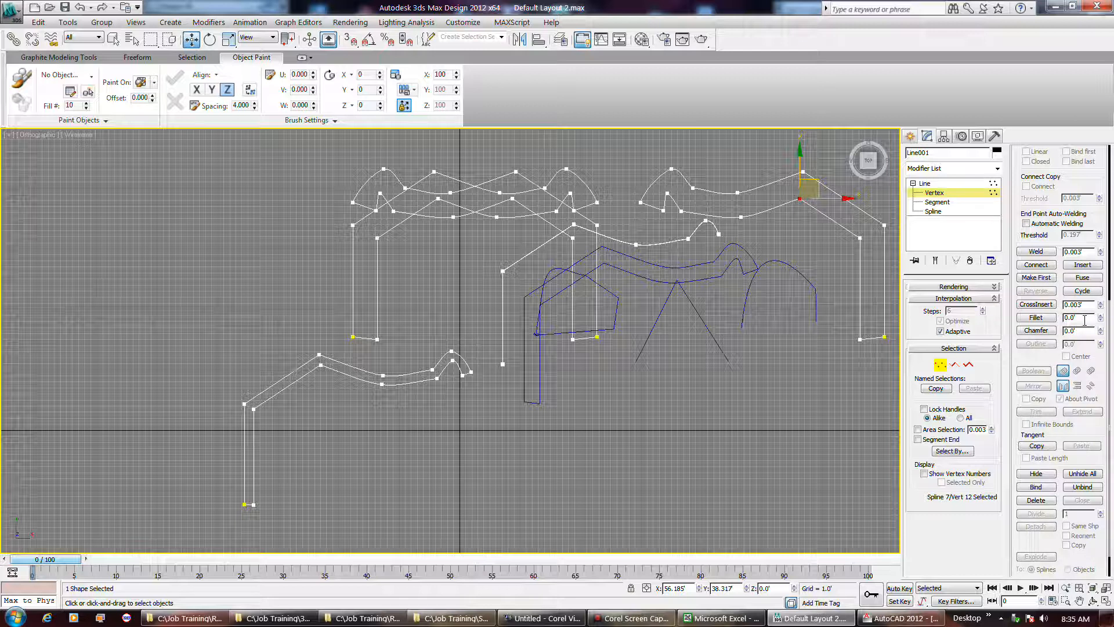
# Try to fillet the inner corner vertex of the far-right outline at Vertex level, and leave Vertex level.
pyautogui.click(1036, 317)
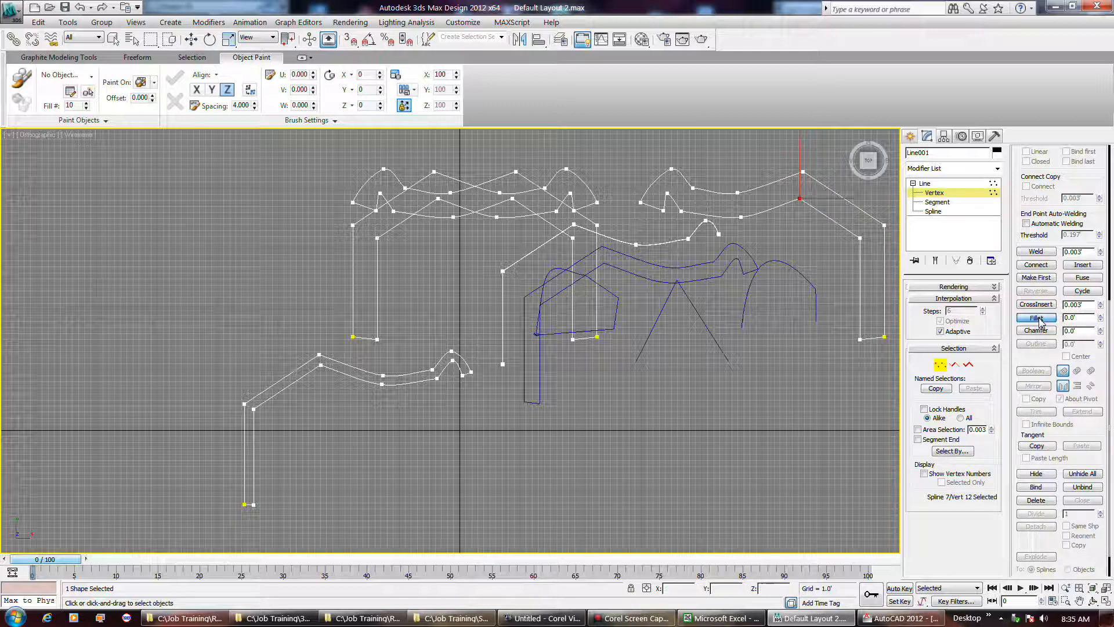
pyautogui.click(1101, 317)
pyautogui.click(1101, 317)
pyautogui.click(1102, 317)
pyautogui.click(1102, 317)
pyautogui.click(1036, 318)
pyautogui.doubleClick(1082, 318)
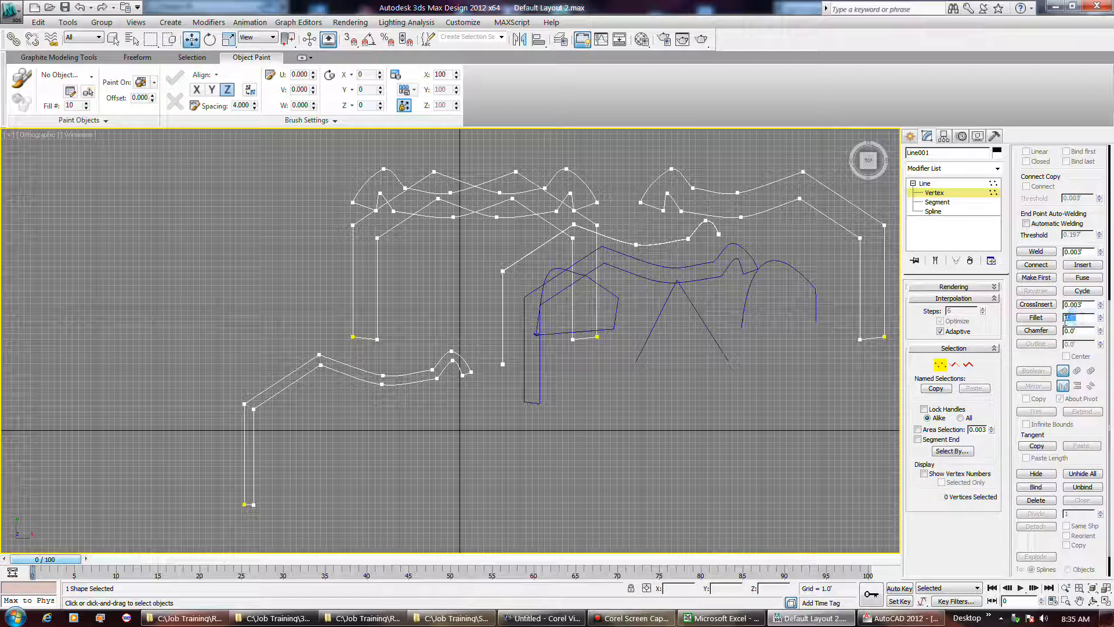
pyautogui.click(1100, 318)
pyautogui.click(1036, 317)
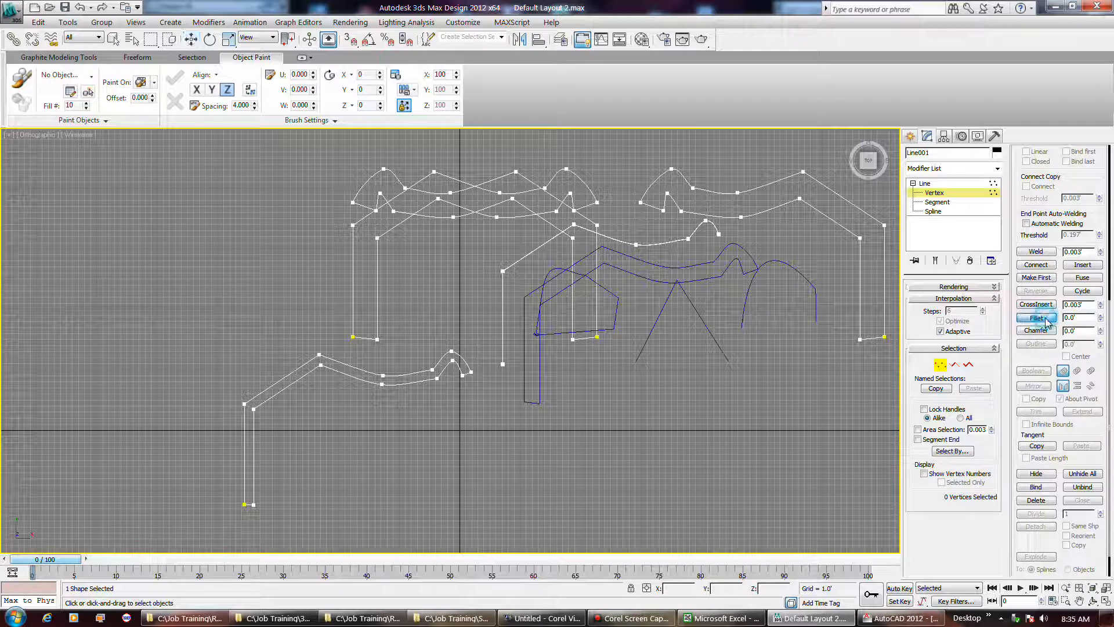
pyautogui.click(1100, 317)
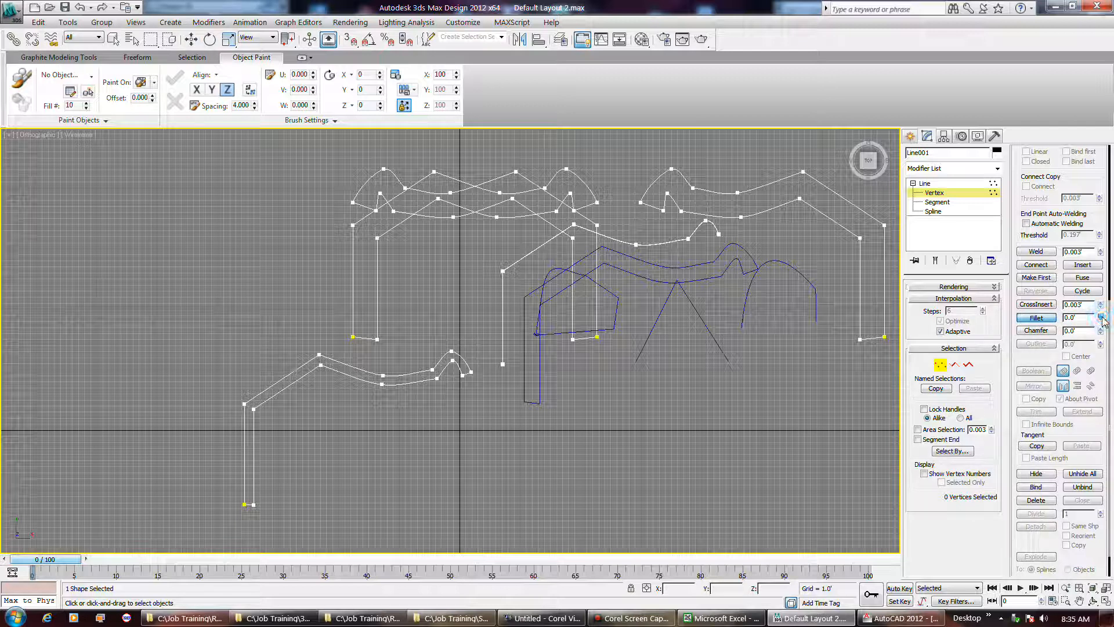
pyautogui.moveTo(1101, 319)
pyautogui.mouseDown()
pyautogui.moveTo(1103, 375)
pyautogui.moveTo(1105, 304)
pyautogui.mouseUp()
pyautogui.click(602, 397)
pyautogui.press('w')
pyautogui.click(940, 364)
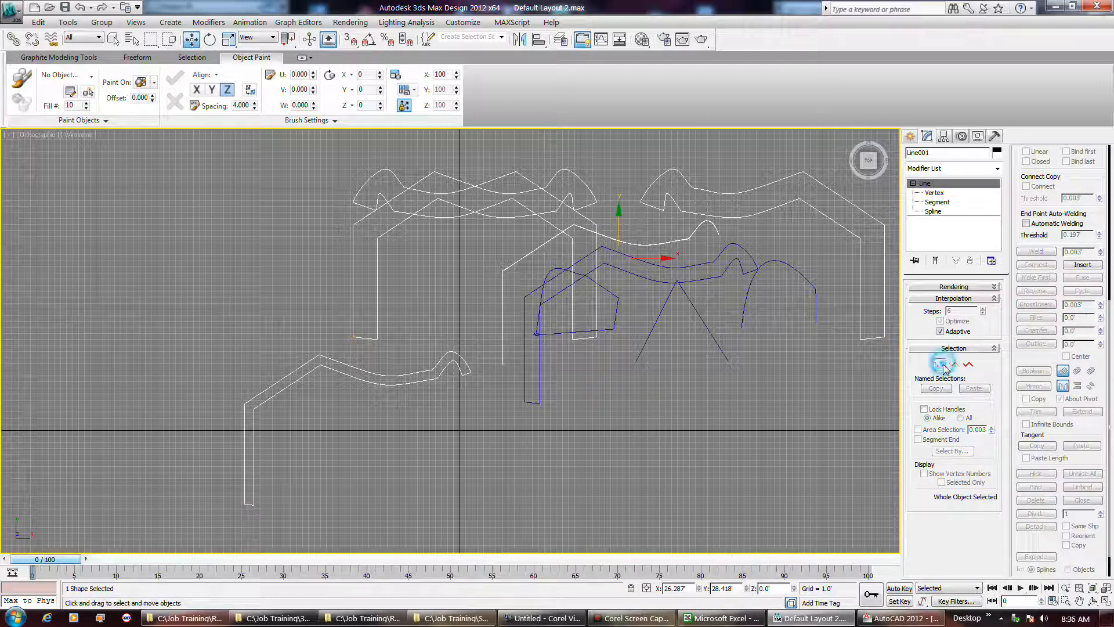
# Select the detached closed outline above the inverted-V line, try to fillet its vertices at Vertex level, and leave Vertex level.
pyautogui.click(705, 279)
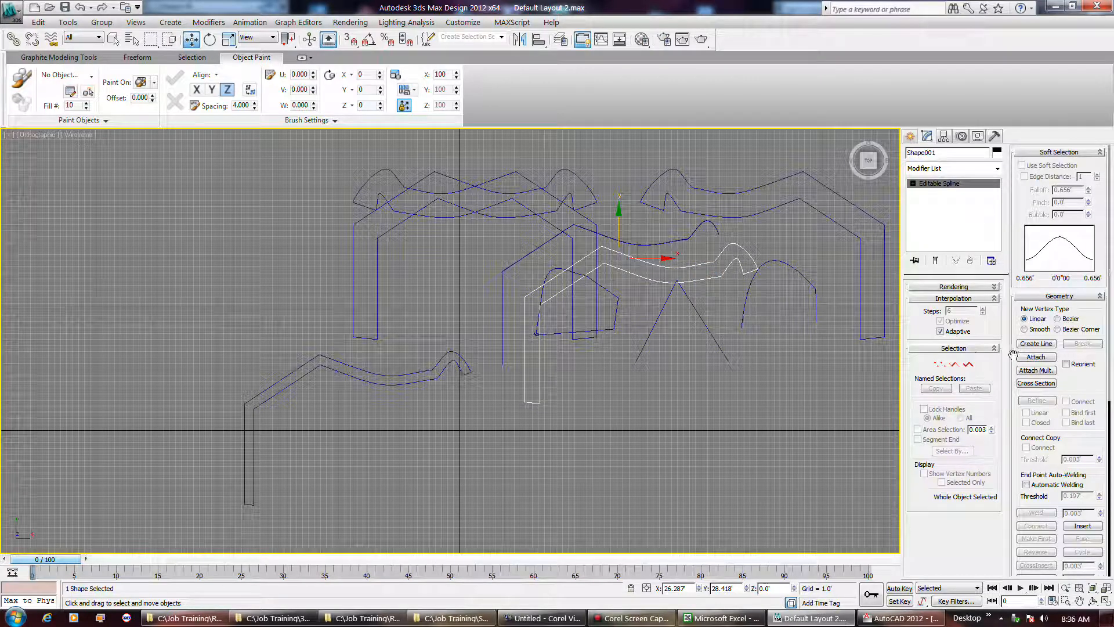
pyautogui.click(939, 364)
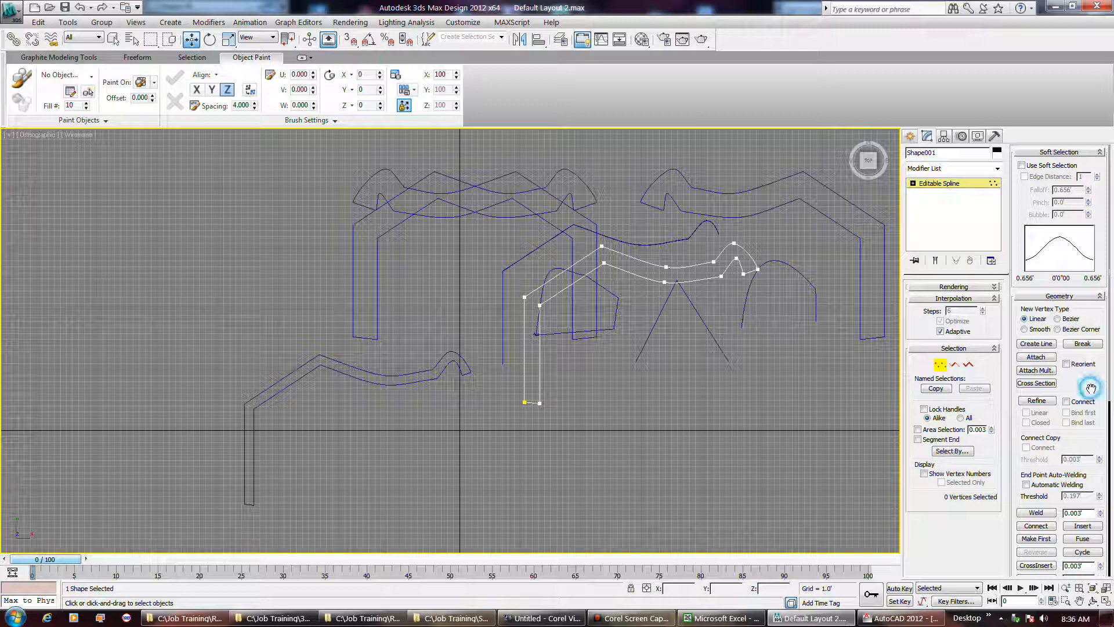
pyautogui.scroll(-3, 1091, 389)
pyautogui.scroll(-5, 1090, 388)
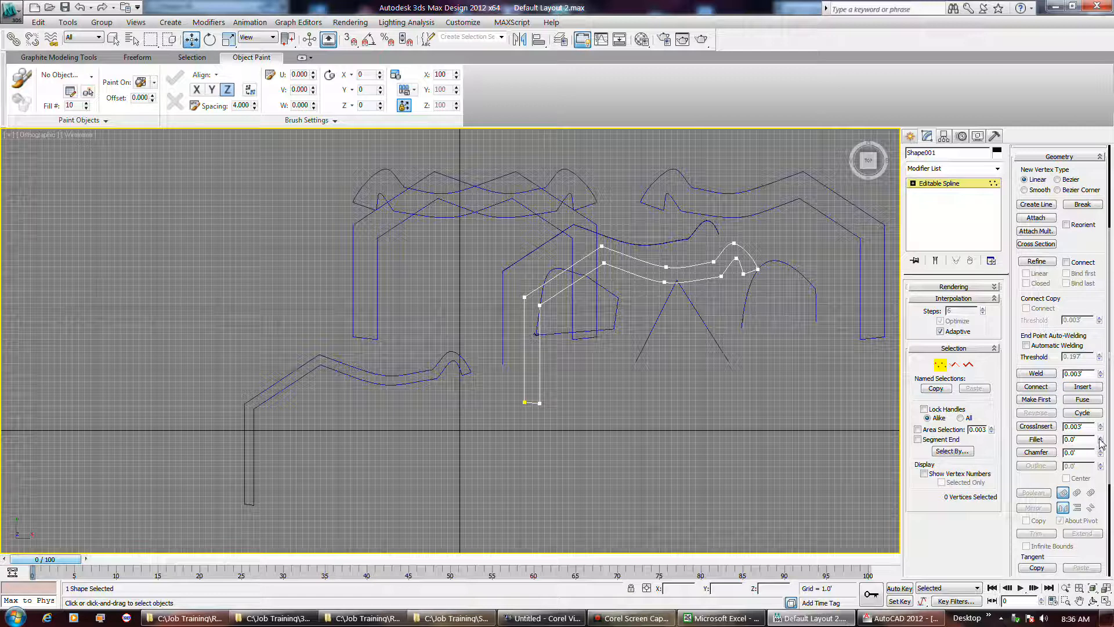
pyautogui.click(1037, 439)
pyautogui.moveTo(1101, 439); pyautogui.dragTo(1100, 385)
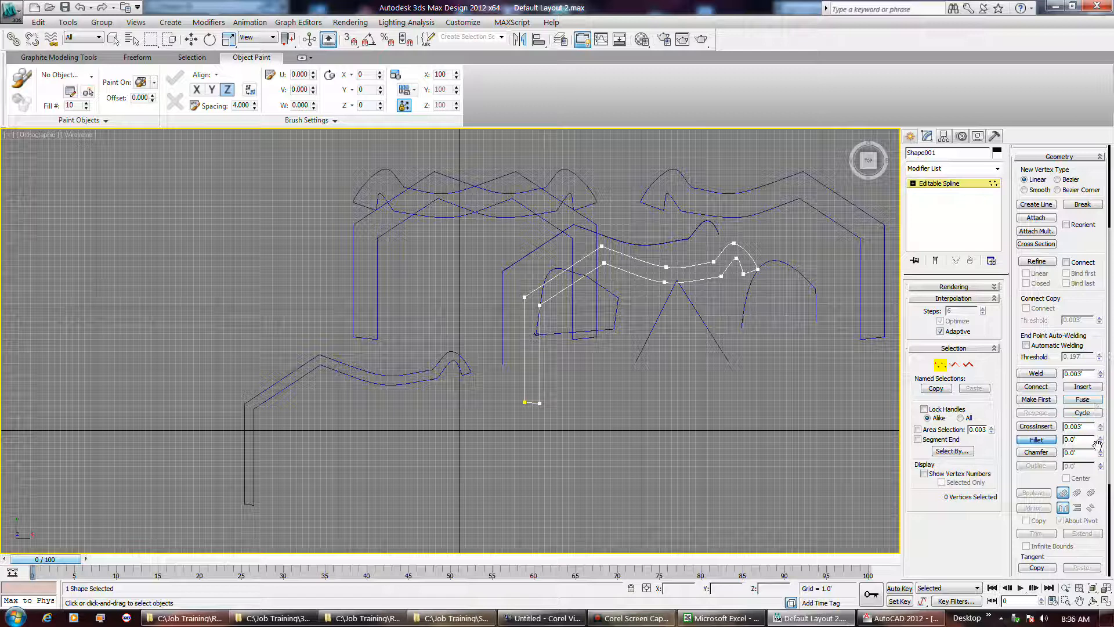
pyautogui.moveTo(1096, 443); pyautogui.dragTo(1098, 428)
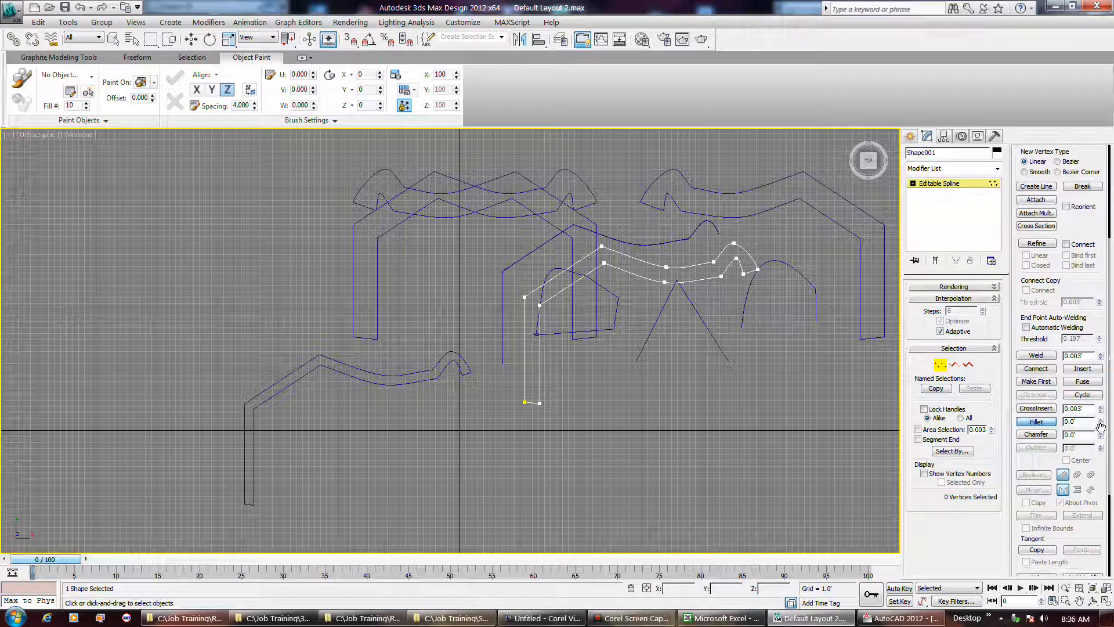
pyautogui.click(1100, 423)
pyautogui.click(1100, 424)
pyautogui.click(800, 424)
pyautogui.click(937, 365)
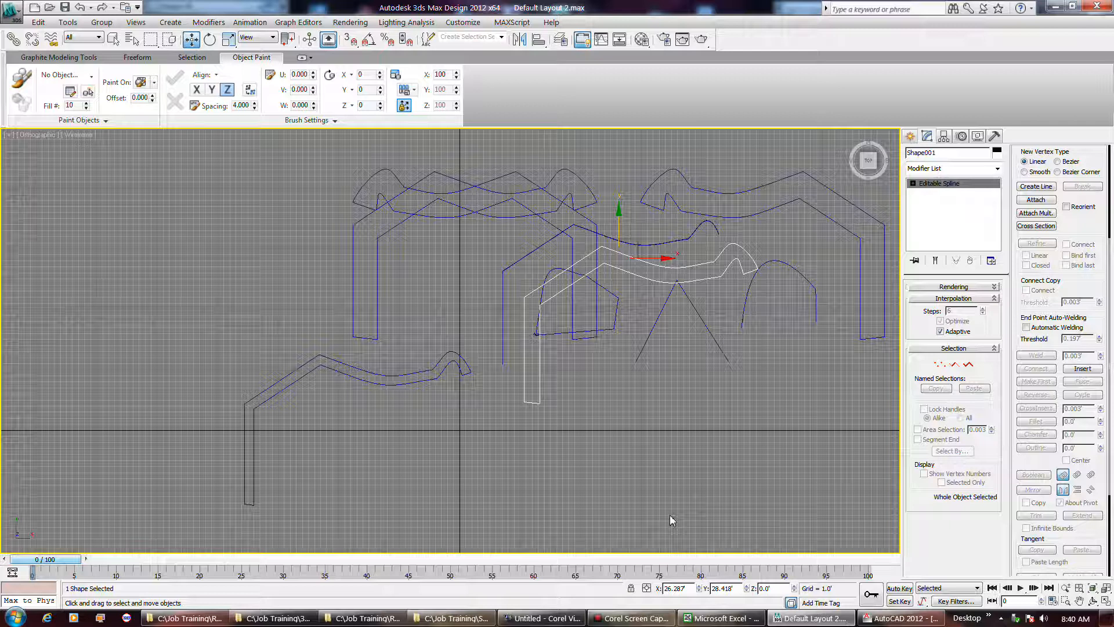
# Delete the detached closed outline, the line object holding the mirrored outlines, and the small closed shape beside the inverted-V line.
pyautogui.click(523, 357)
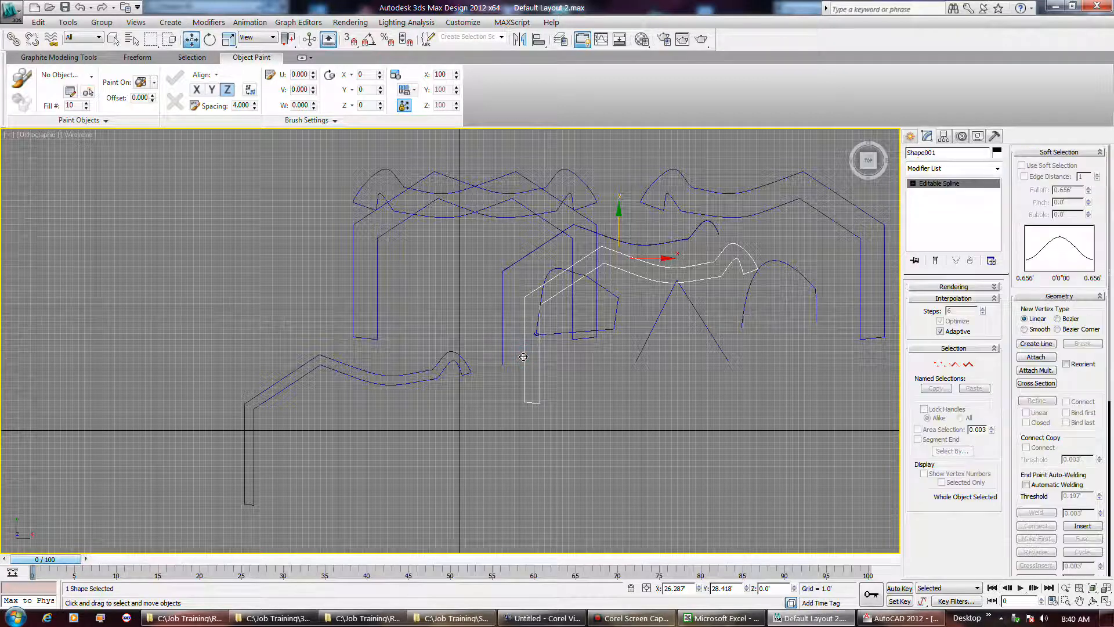
pyautogui.rightClick(604, 405)
pyautogui.click(759, 424)
pyautogui.click(667, 404)
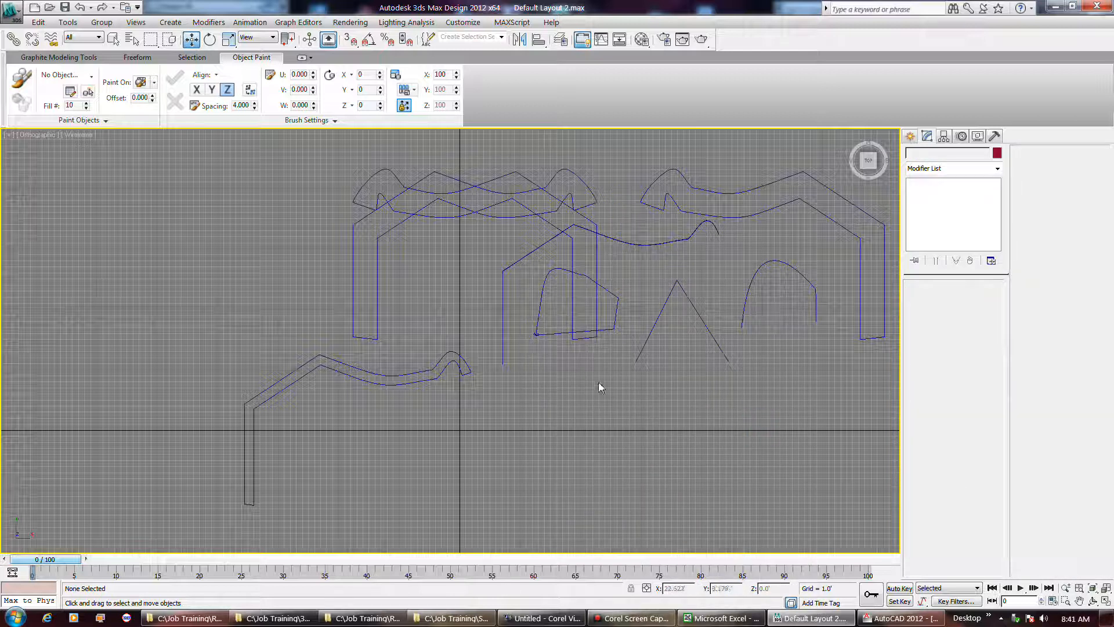
pyautogui.moveTo(580, 400); pyautogui.dragTo(332, 157)
pyautogui.press('Delete')
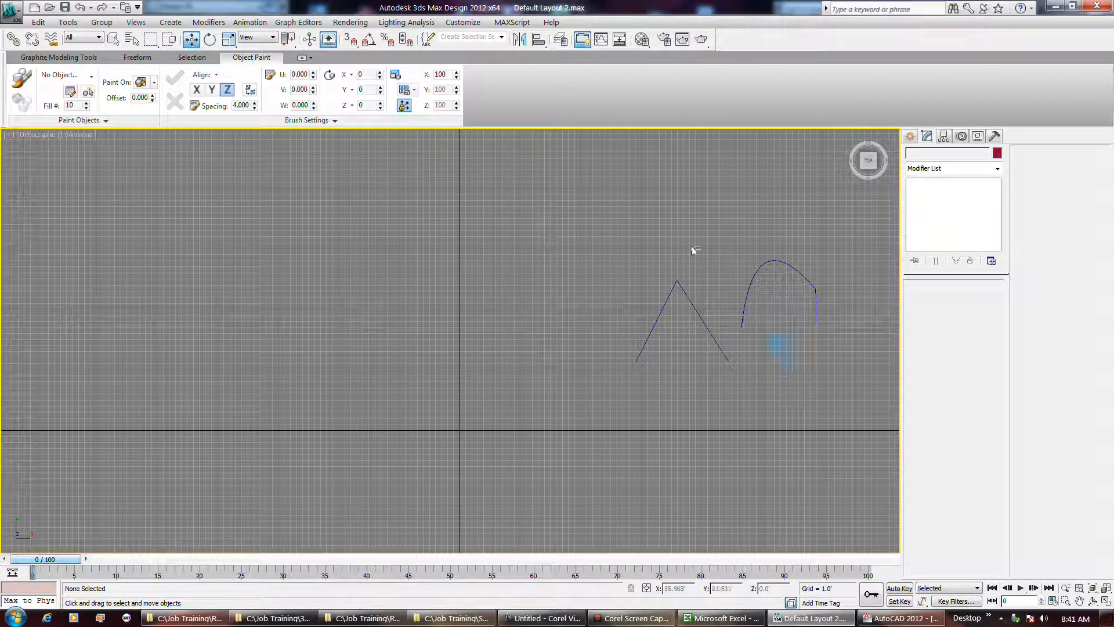